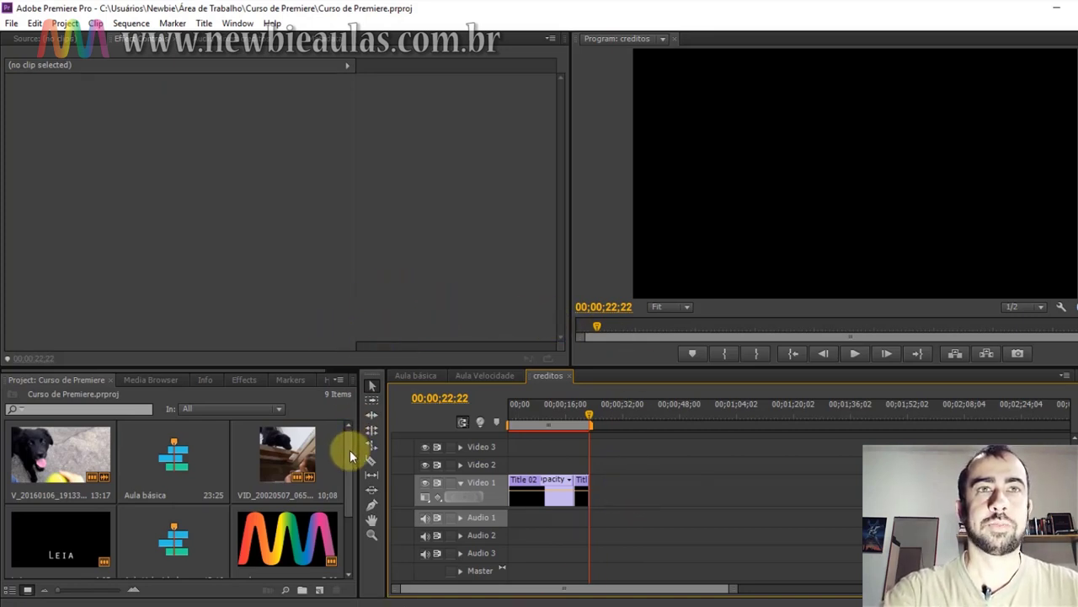
Create a new sequence, Sequence 04, with the HDV 1080p30 preset
scroll(352, 456, down, 3)
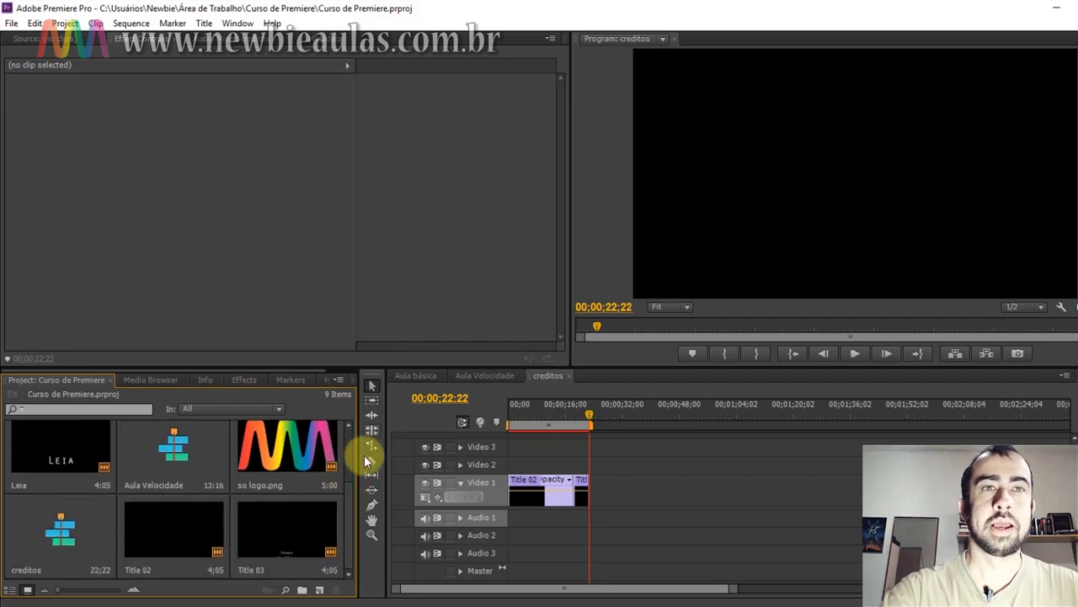
click(319, 589)
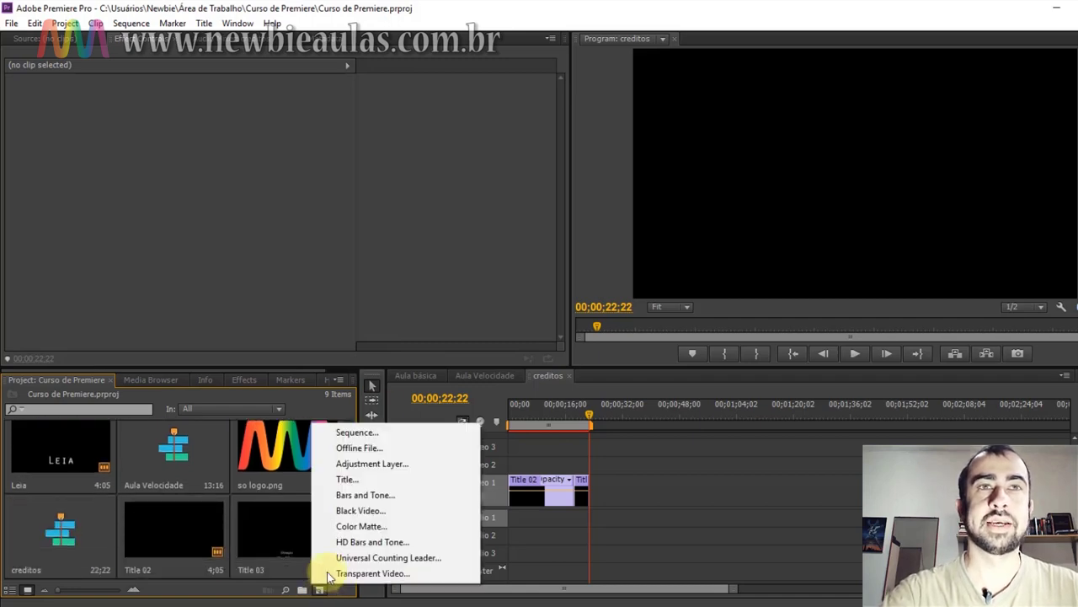
click(357, 432)
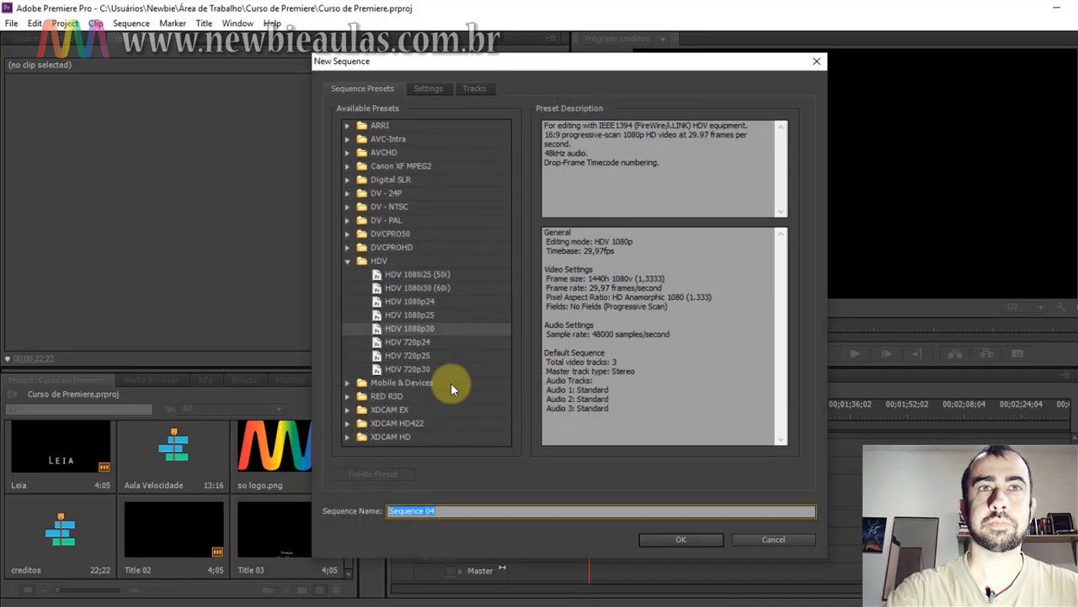
click(678, 539)
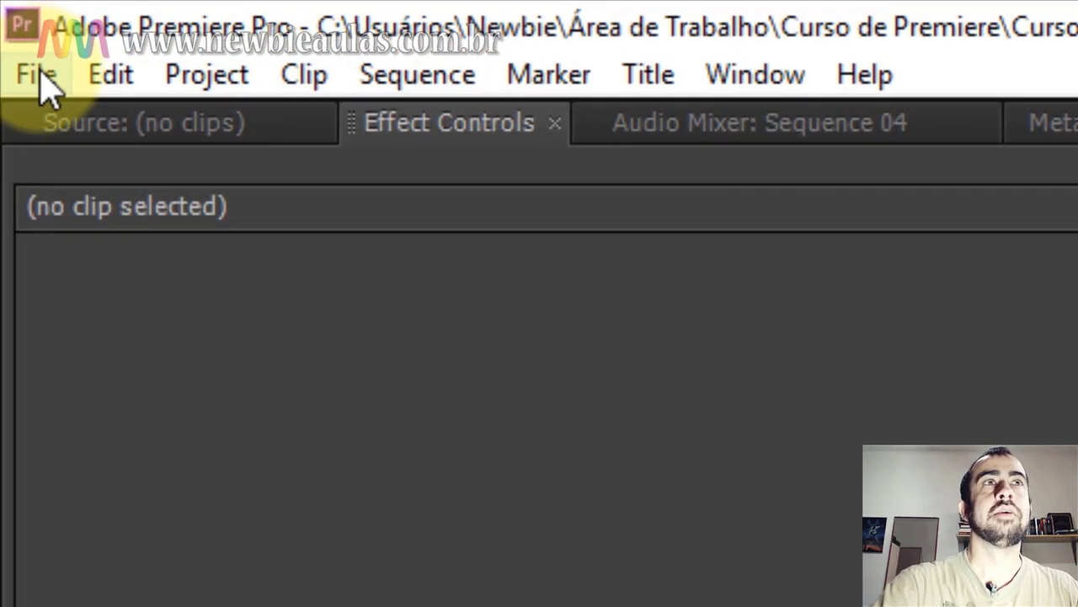
Start a Universal Counting Leader at 1440x1080, 29,97fps Drop-Frame, HD Anamorphic 1080 and 48000 Hz
click(12, 23)
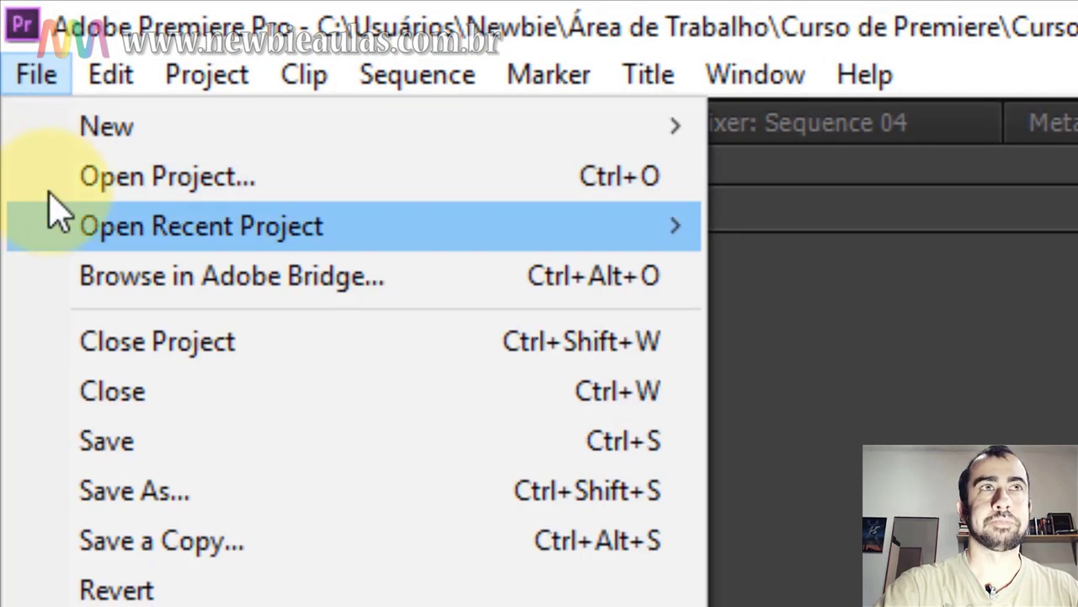
mouse_move(488, 132)
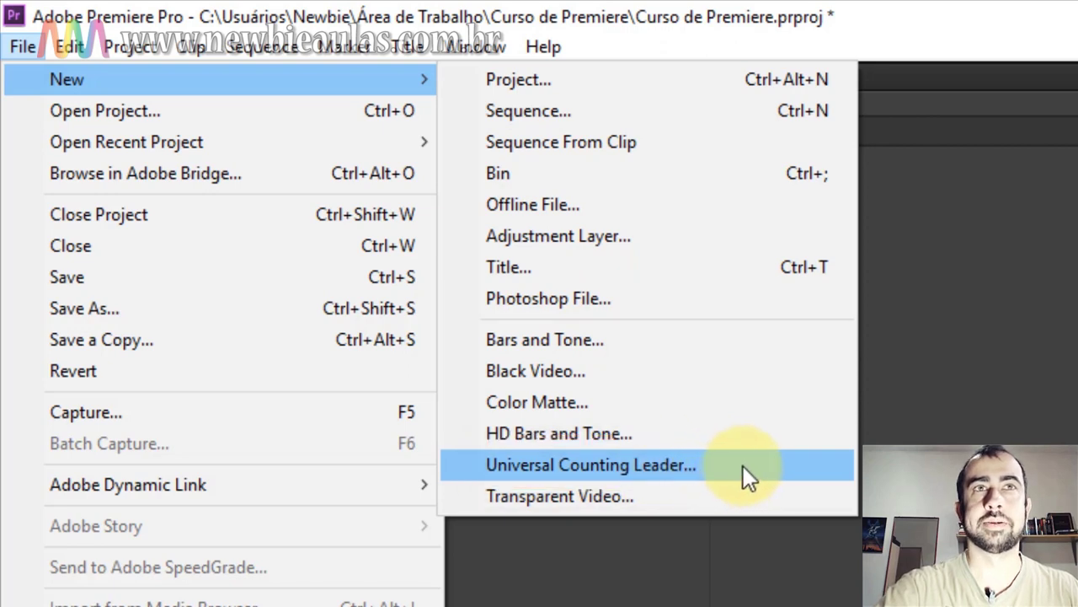
click(745, 465)
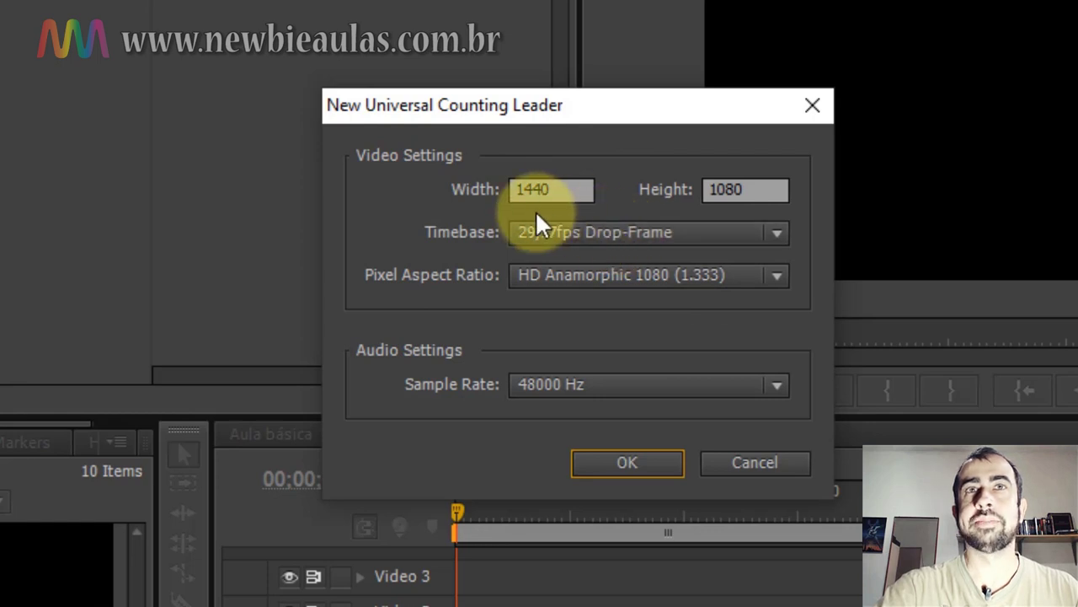
click(702, 280)
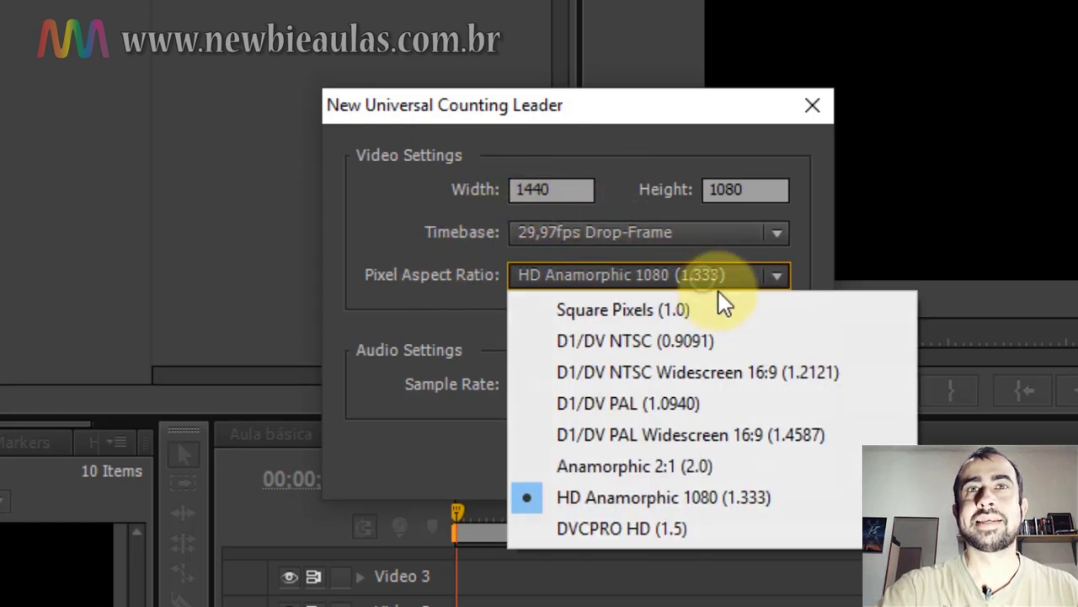
click(460, 278)
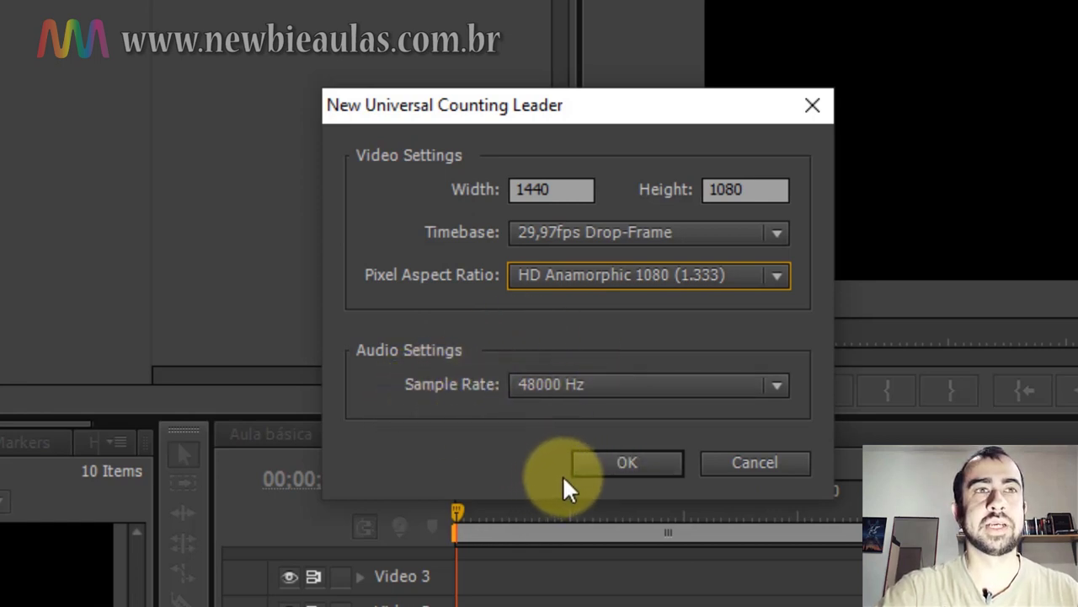
Accept the leader settings, keep Cue Blip on out enabled and leave Cue Blip at all Second Starts off
click(629, 463)
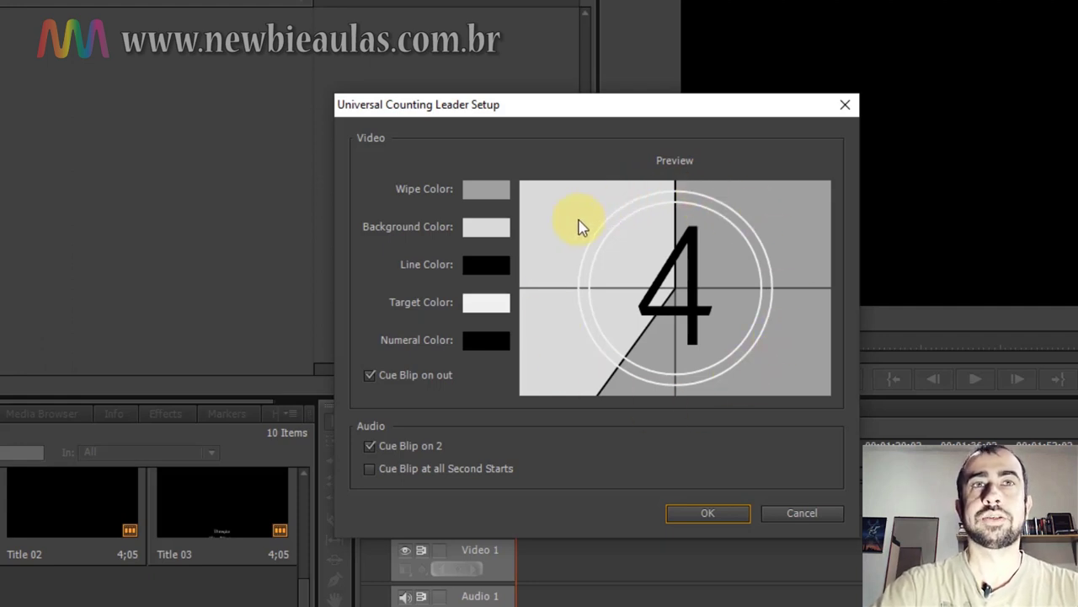
click(370, 376)
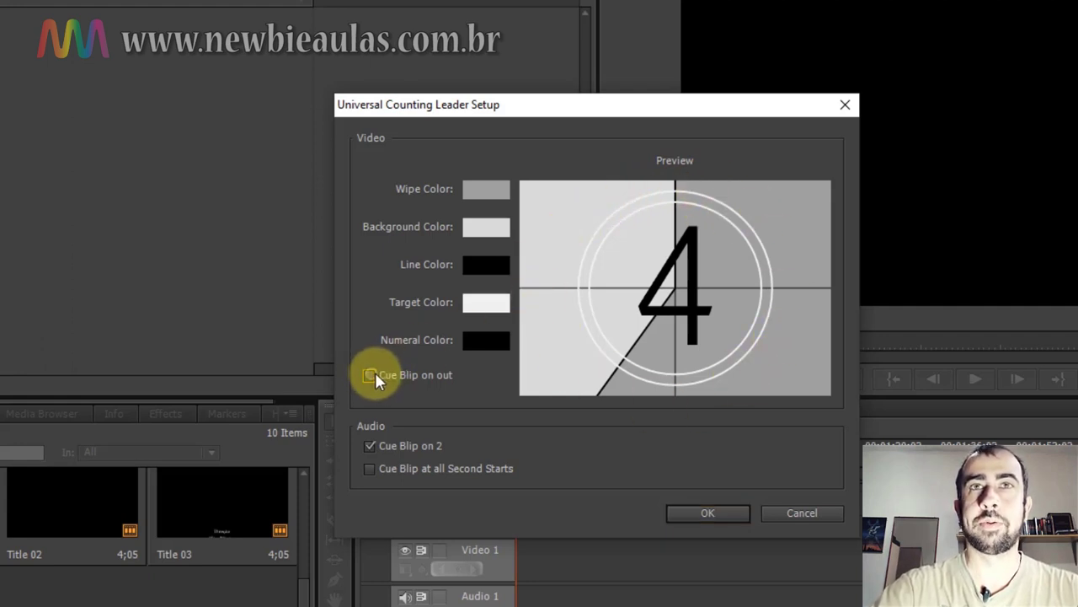
click(370, 376)
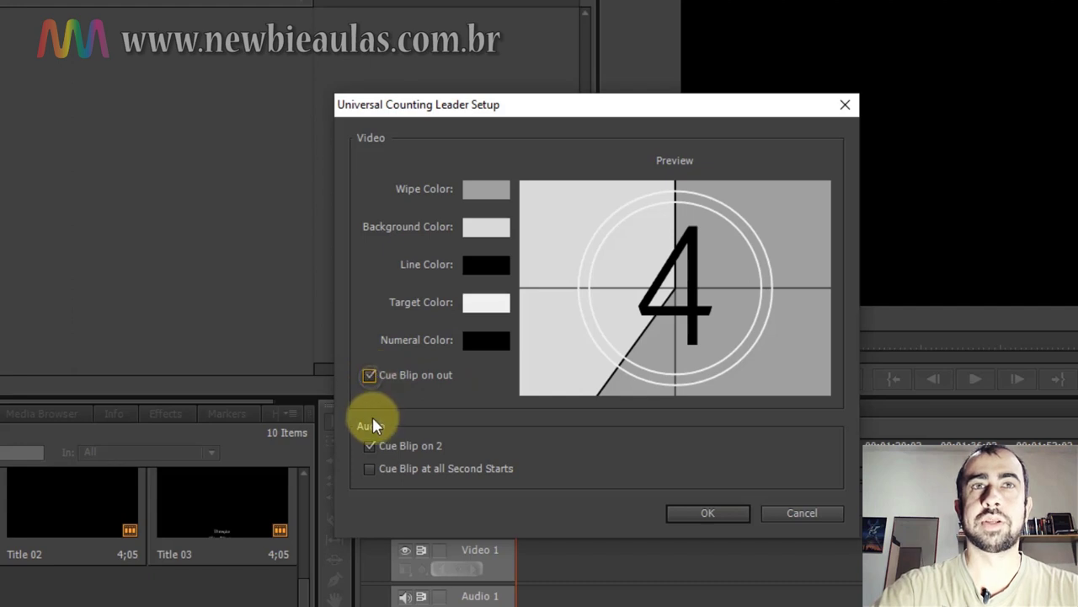
click(370, 469)
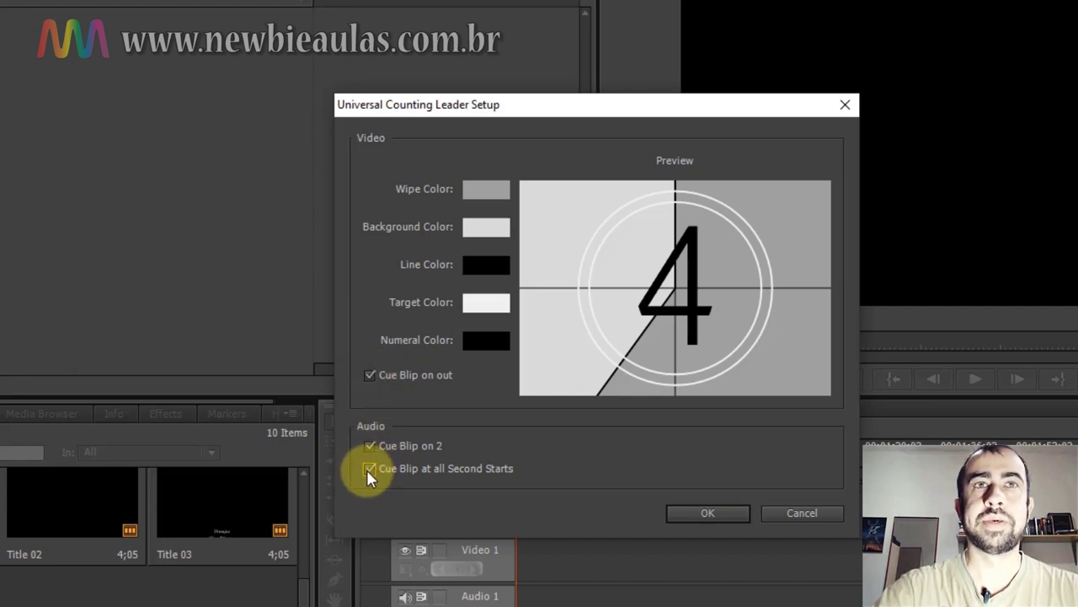
click(371, 469)
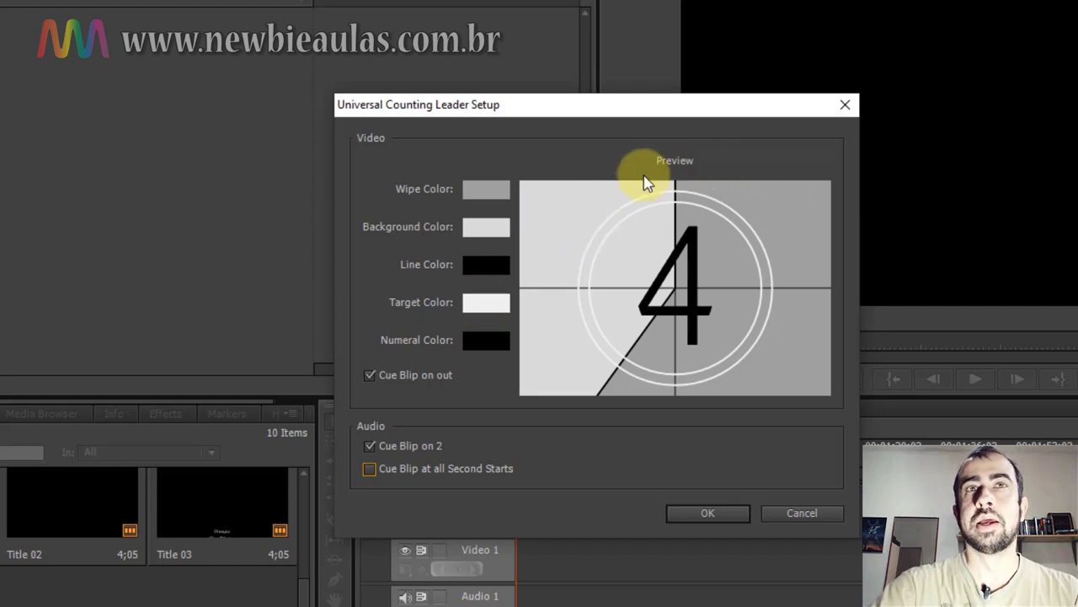
Set the leader's wipe colour to a bright saturated orange
click(497, 196)
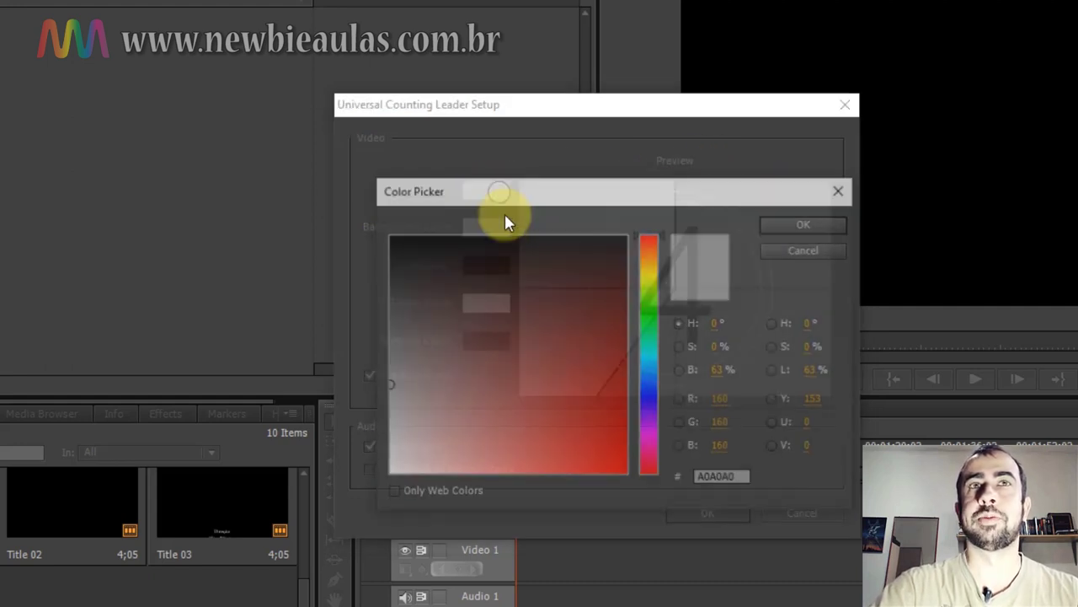
click(649, 249)
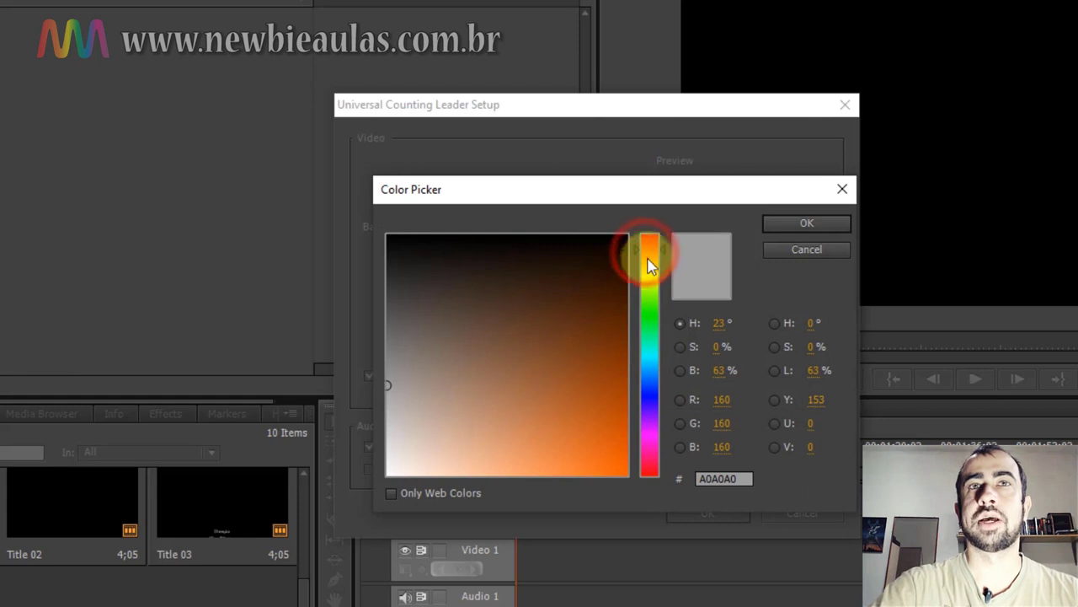
click(649, 265)
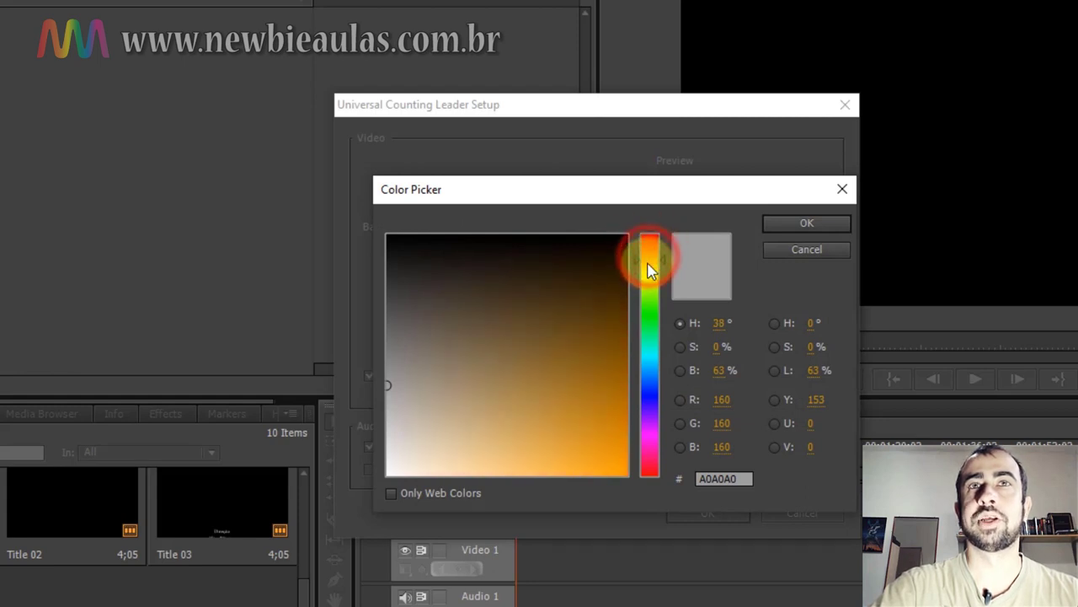
click(649, 251)
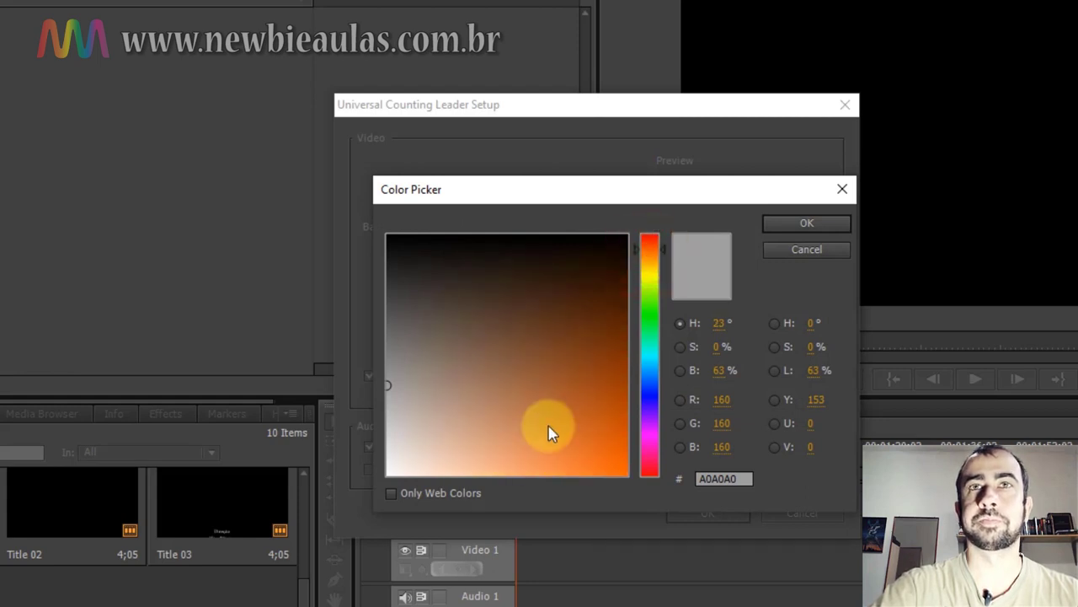
drag(556, 421, 578, 451)
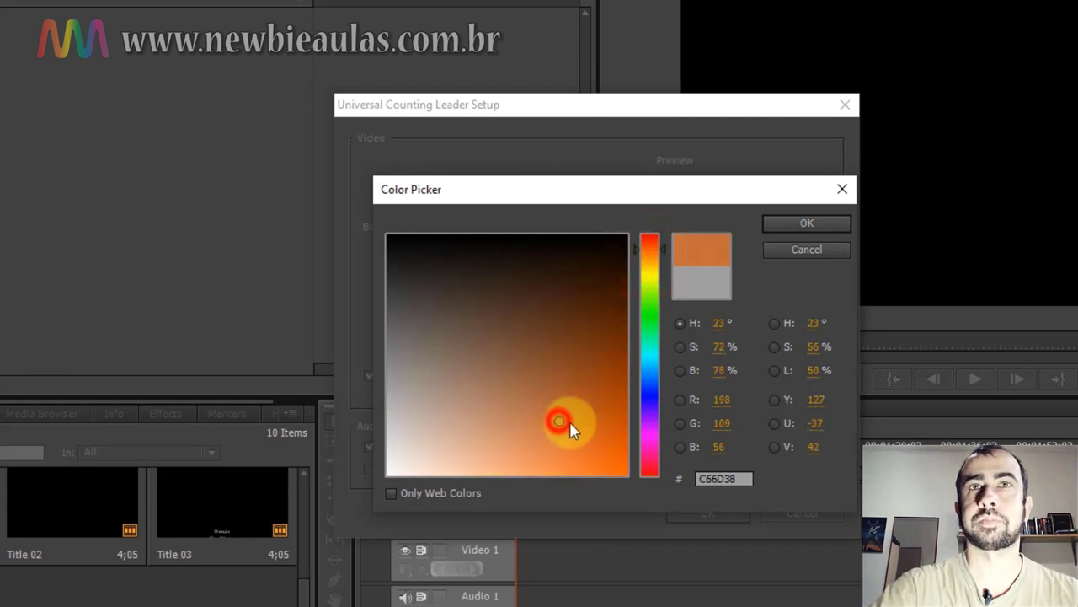
click(801, 224)
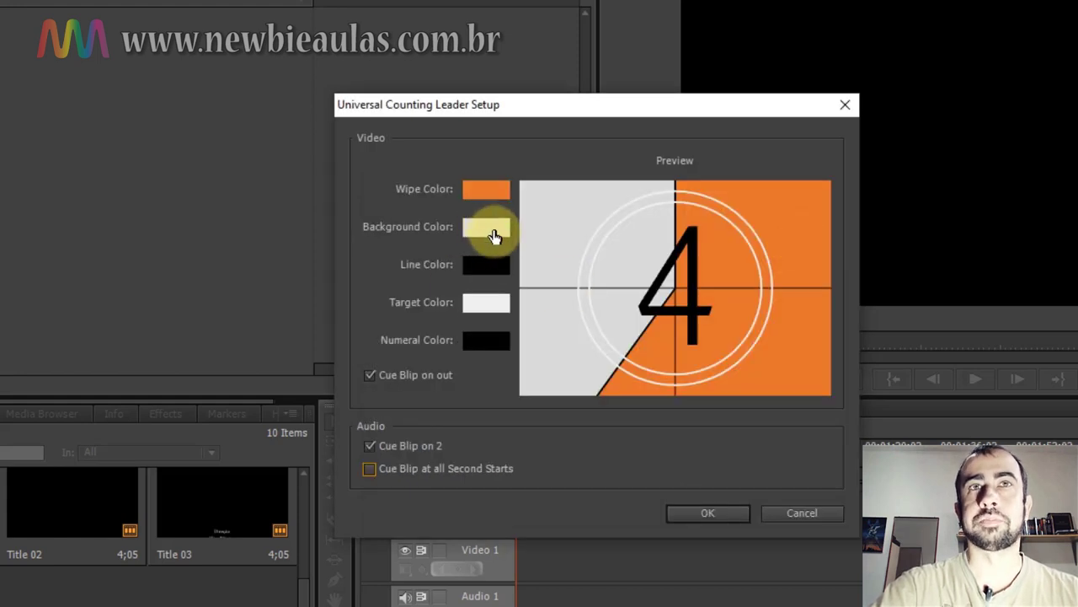
Set the leader's background colour to a light orange
click(487, 234)
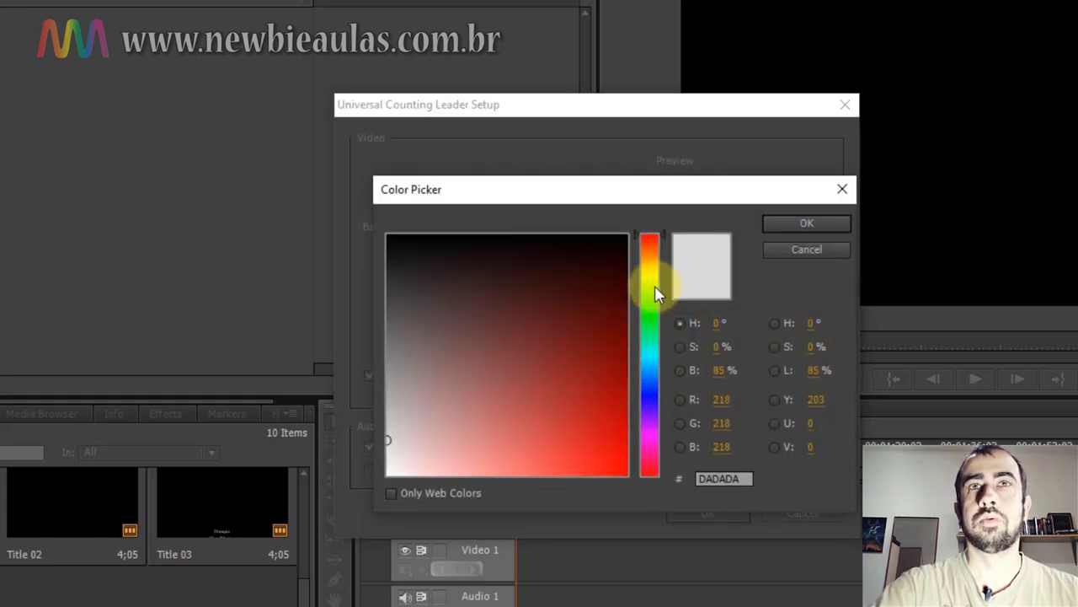
click(649, 250)
click(517, 390)
drag(508, 388, 520, 438)
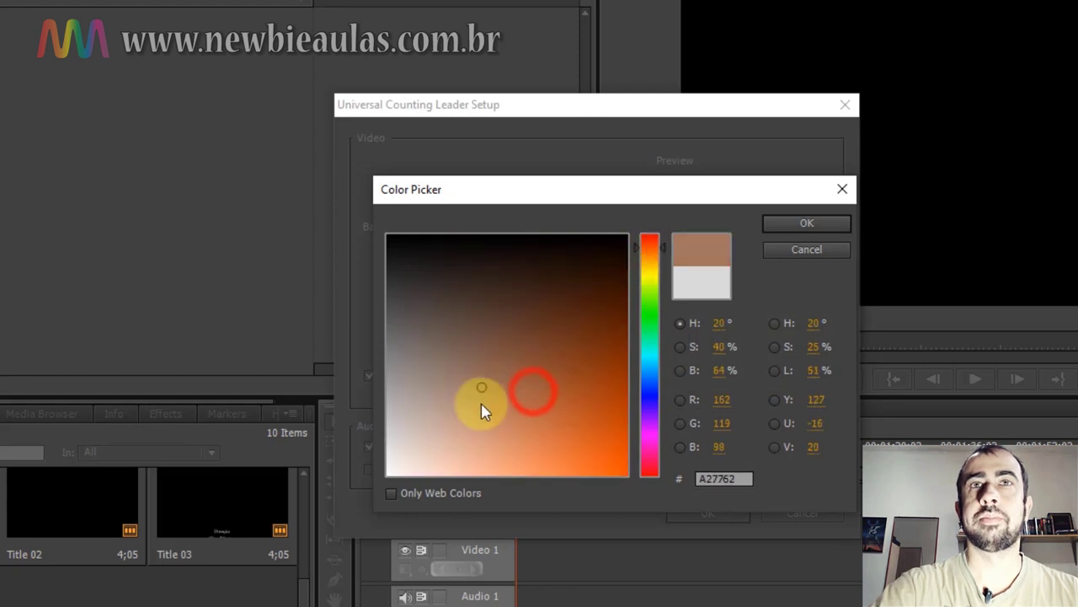
click(770, 225)
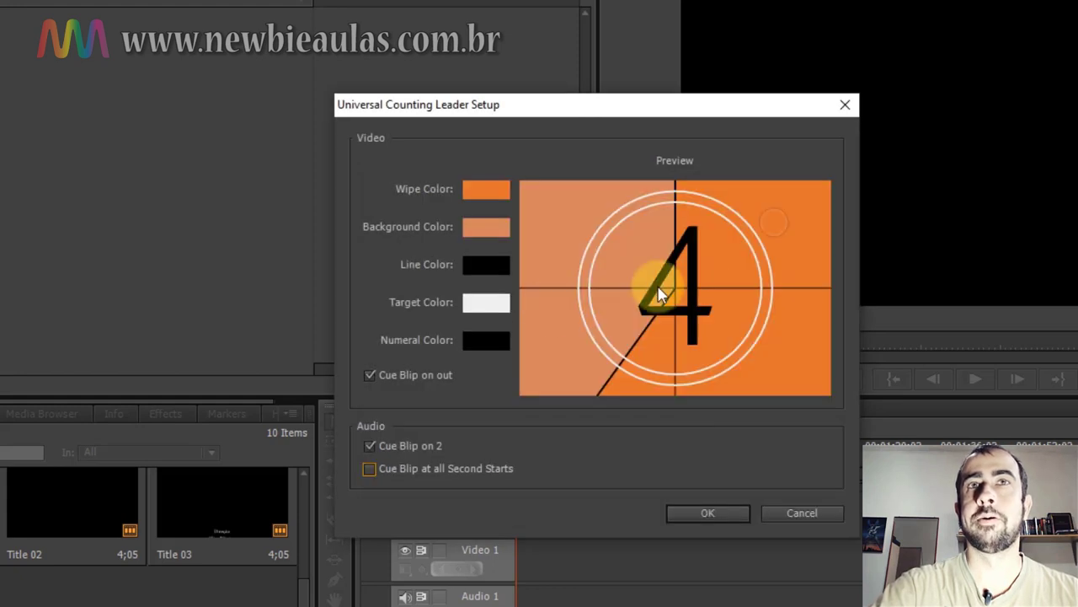
Make the line colour pure red and the target colour bright orange (FF8400)
click(484, 269)
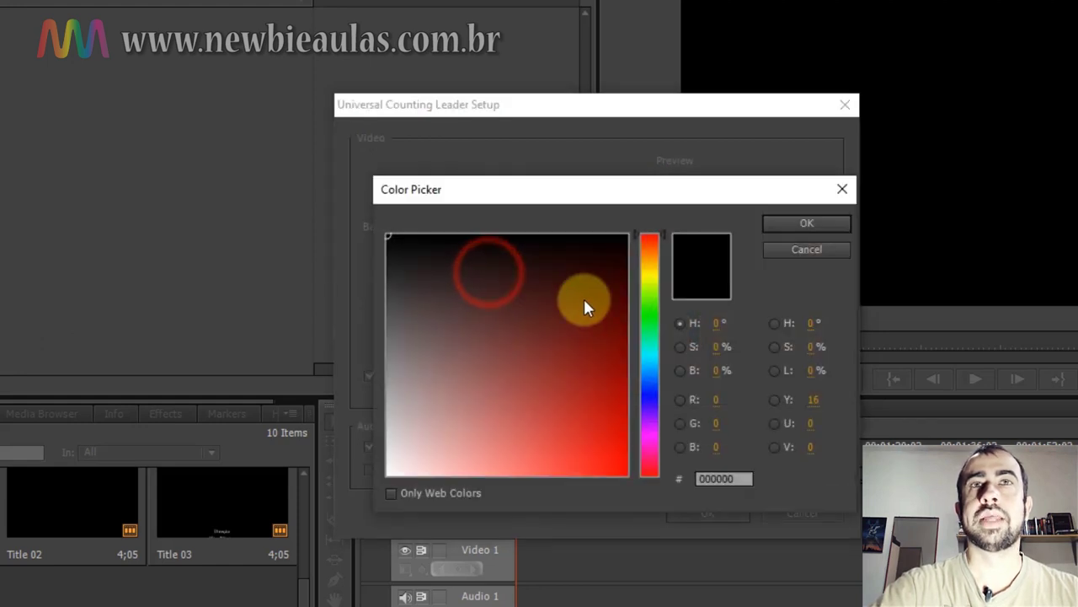
drag(580, 412, 637, 475)
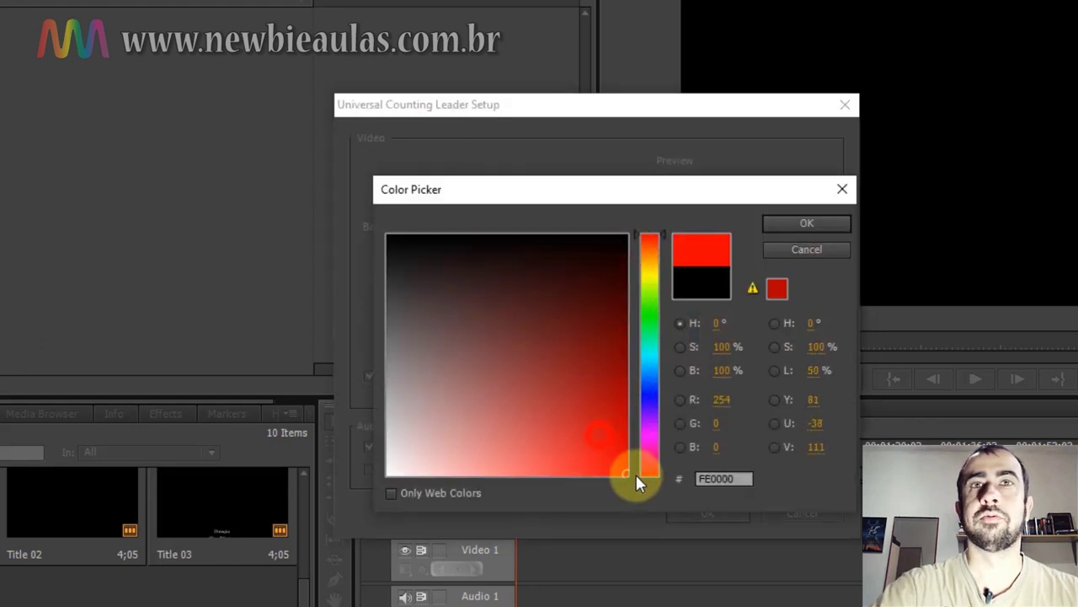
click(783, 249)
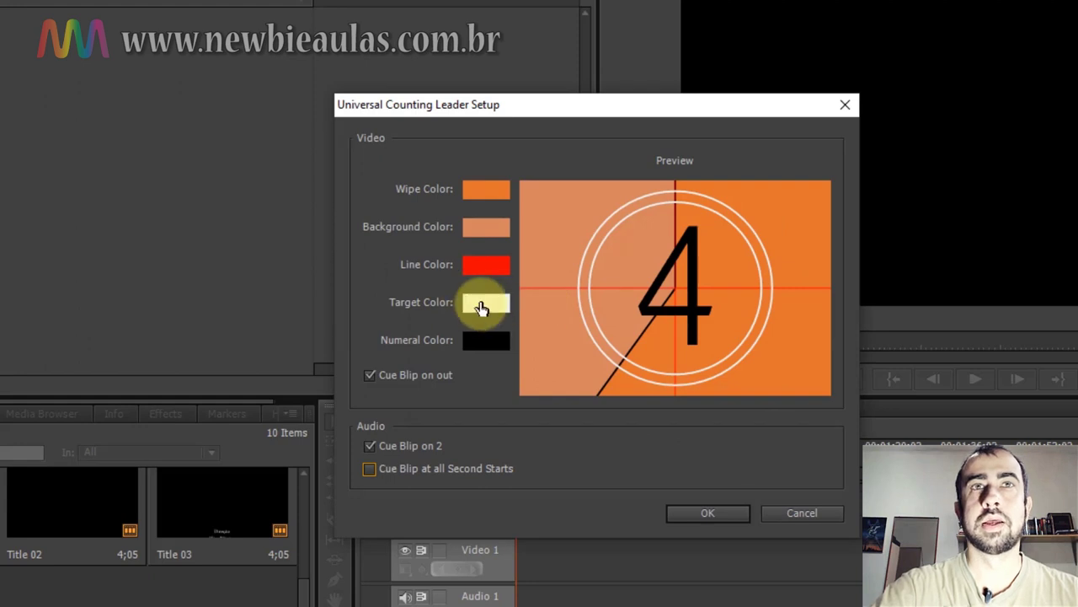
click(482, 305)
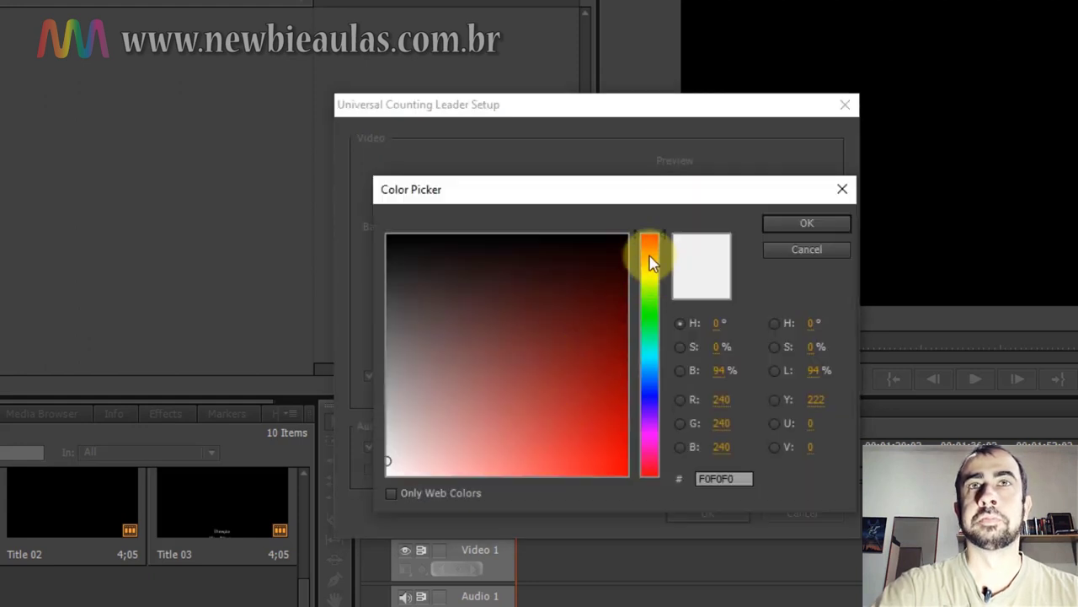
click(650, 256)
click(573, 379)
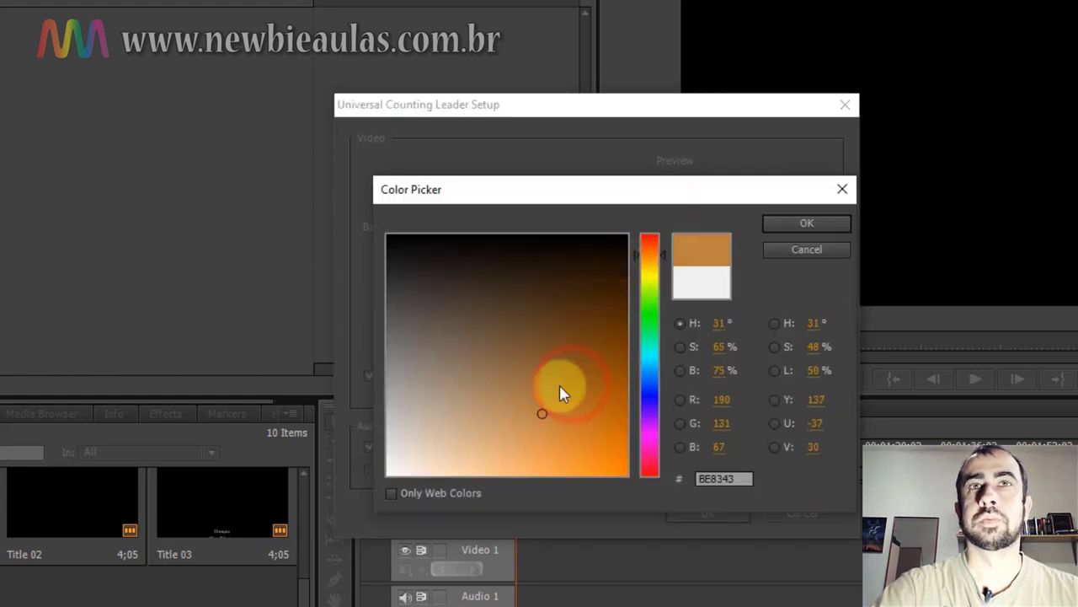
drag(588, 448, 643, 478)
click(780, 226)
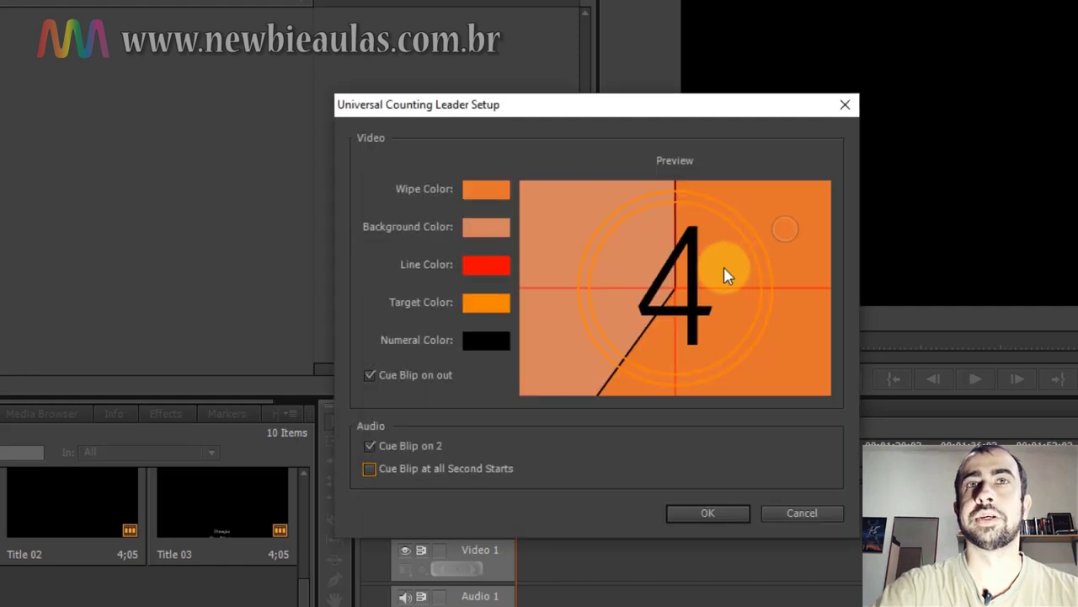
Set the numeral colour to red
click(479, 339)
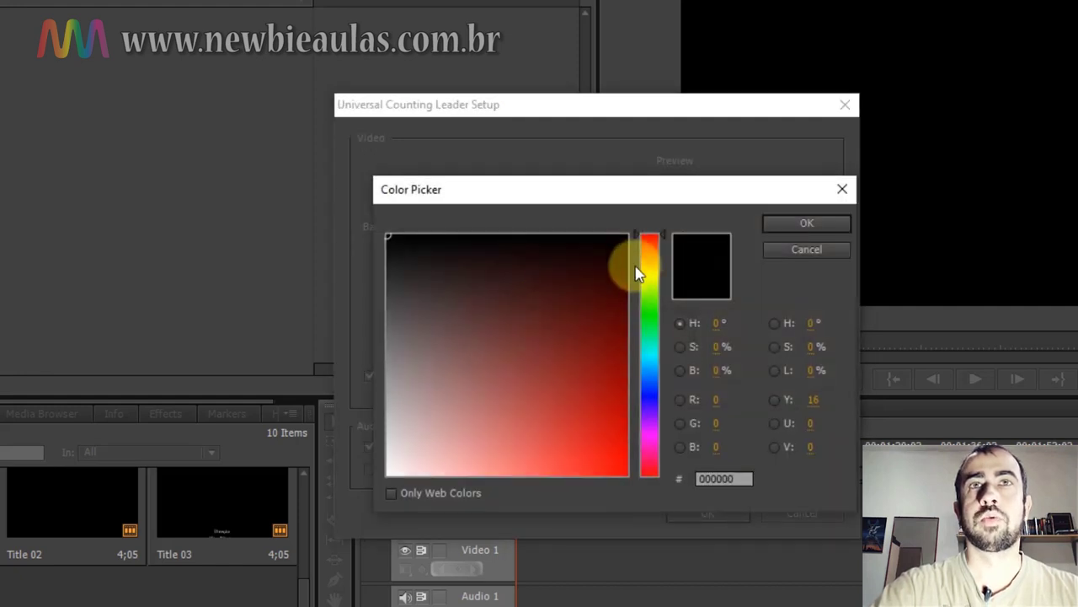
click(588, 381)
click(782, 226)
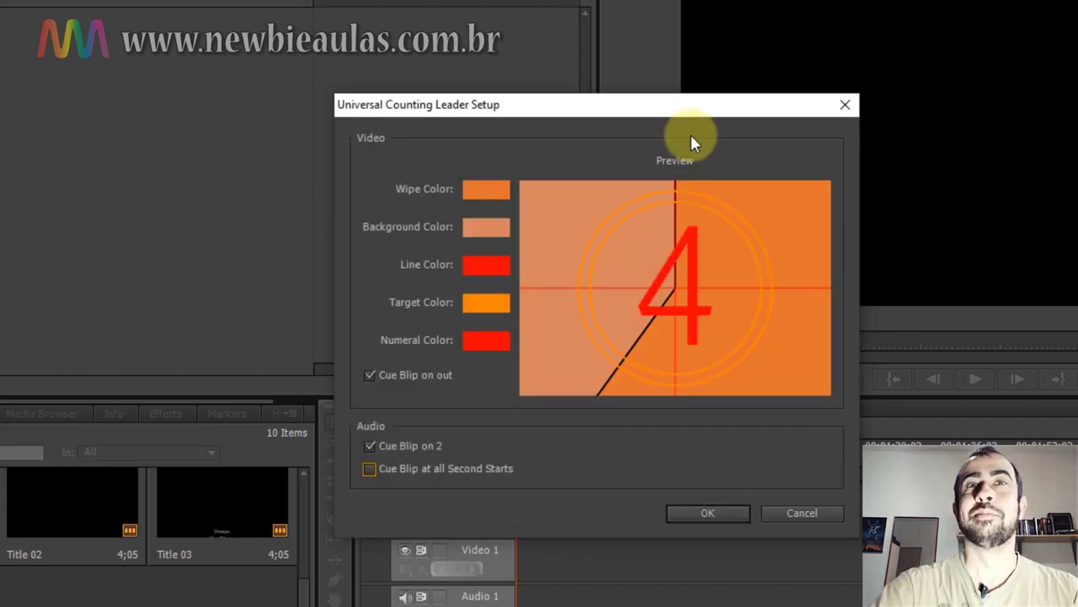
Create the coloured counting leader and place it at the start of Sequence 04
click(712, 512)
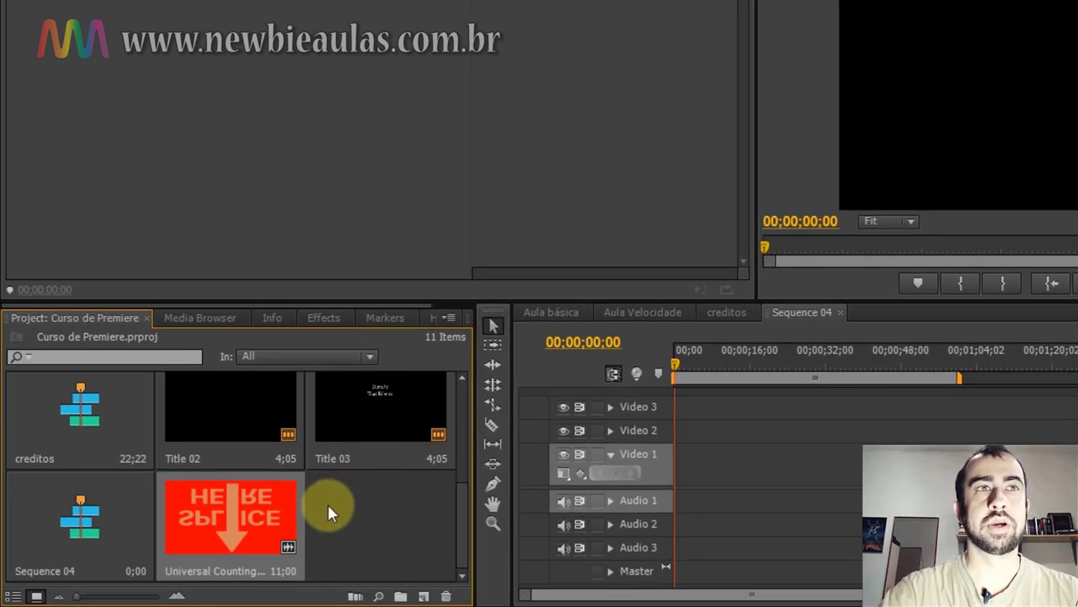
drag(249, 516, 663, 476)
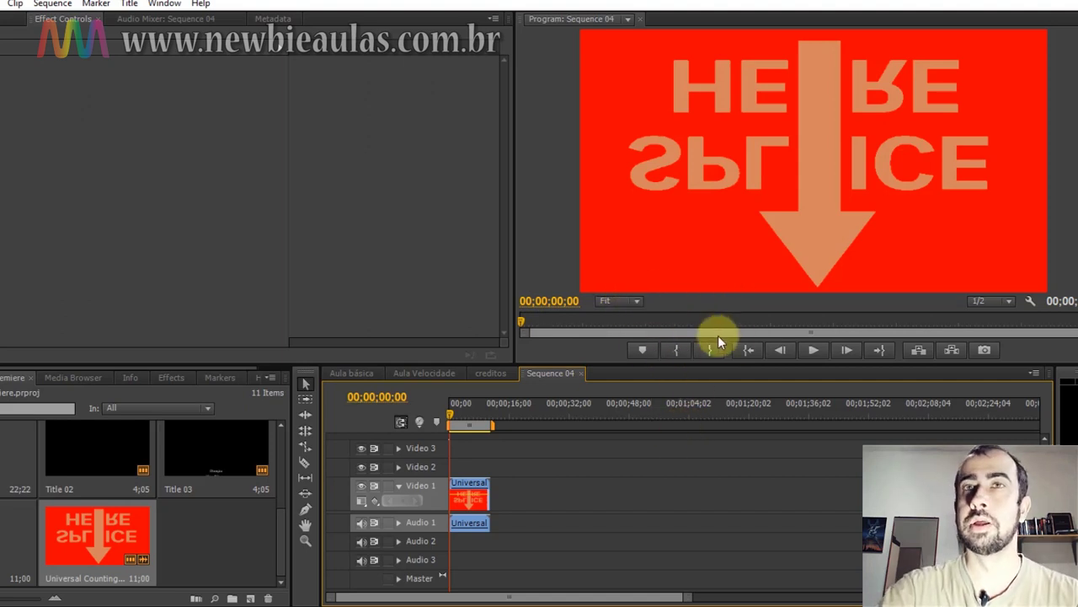
click(814, 349)
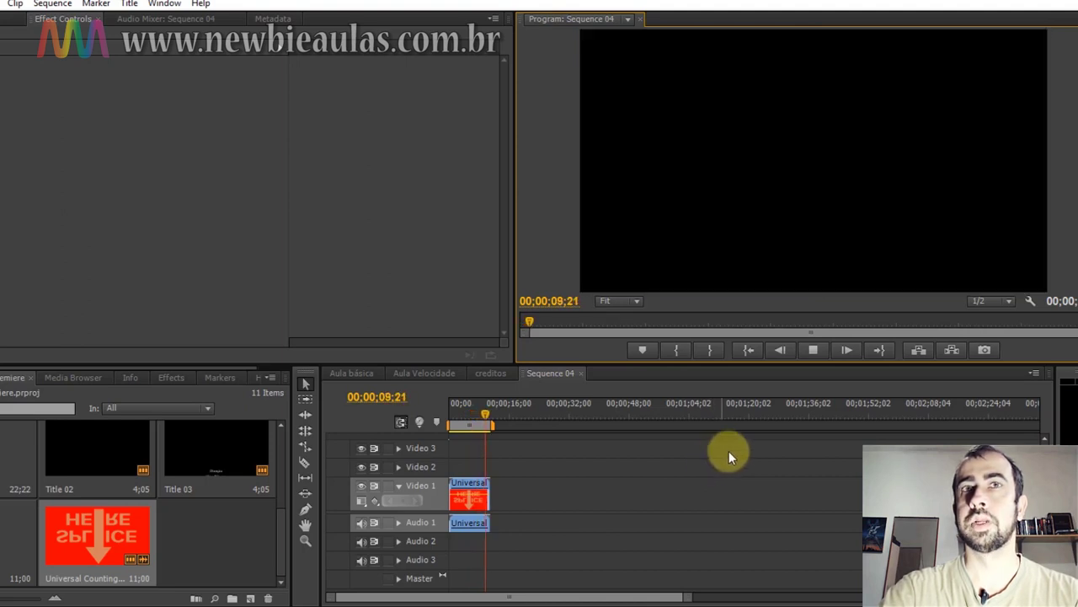
click(813, 349)
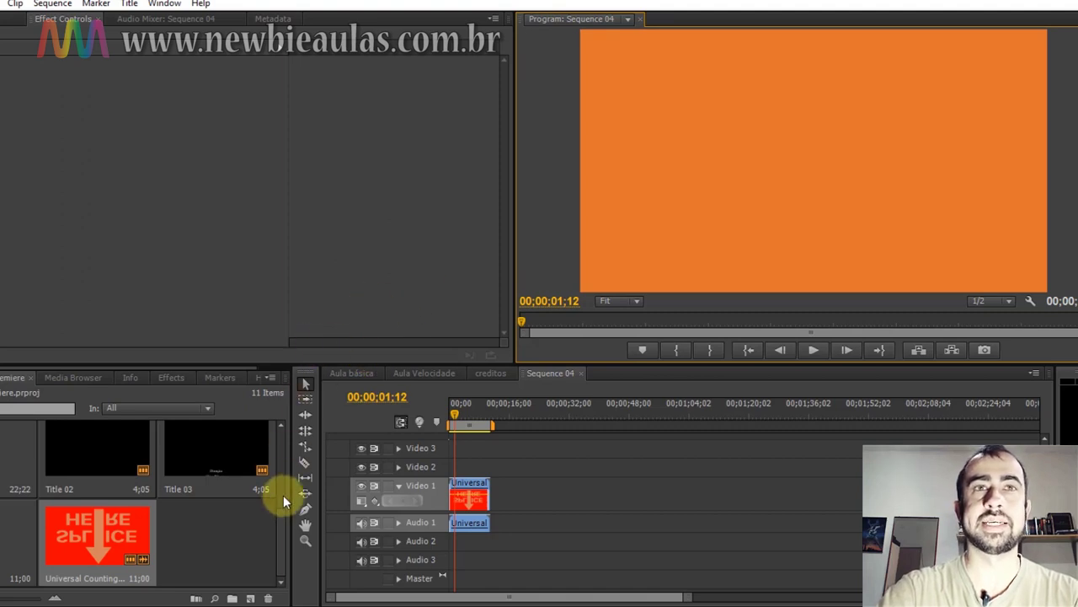
Add the V_20160106 dog clip after the counting leader on Video 1
click(283, 526)
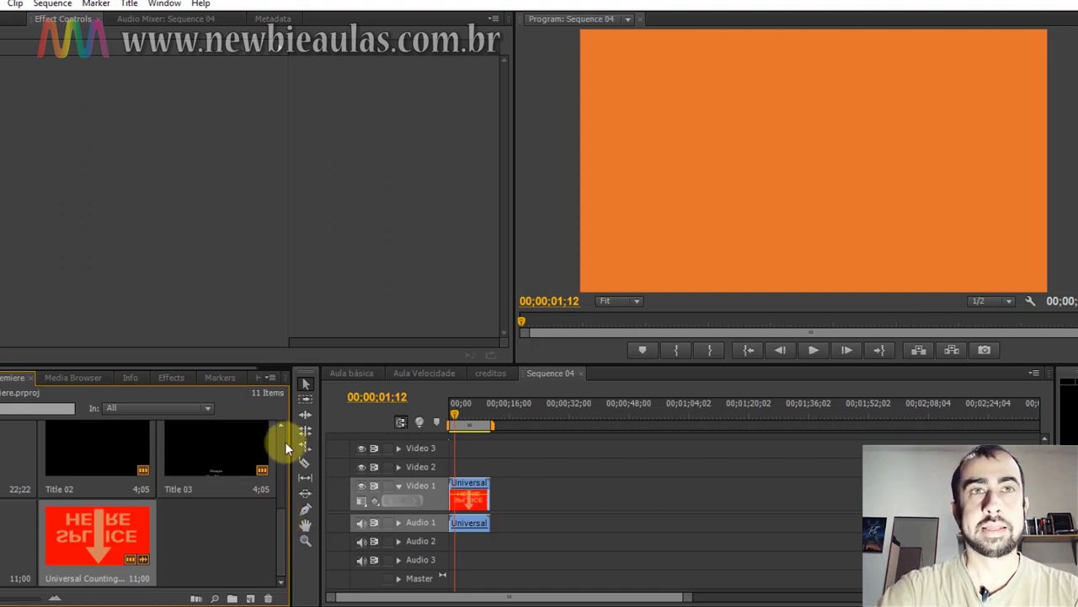
drag(279, 537, 281, 438)
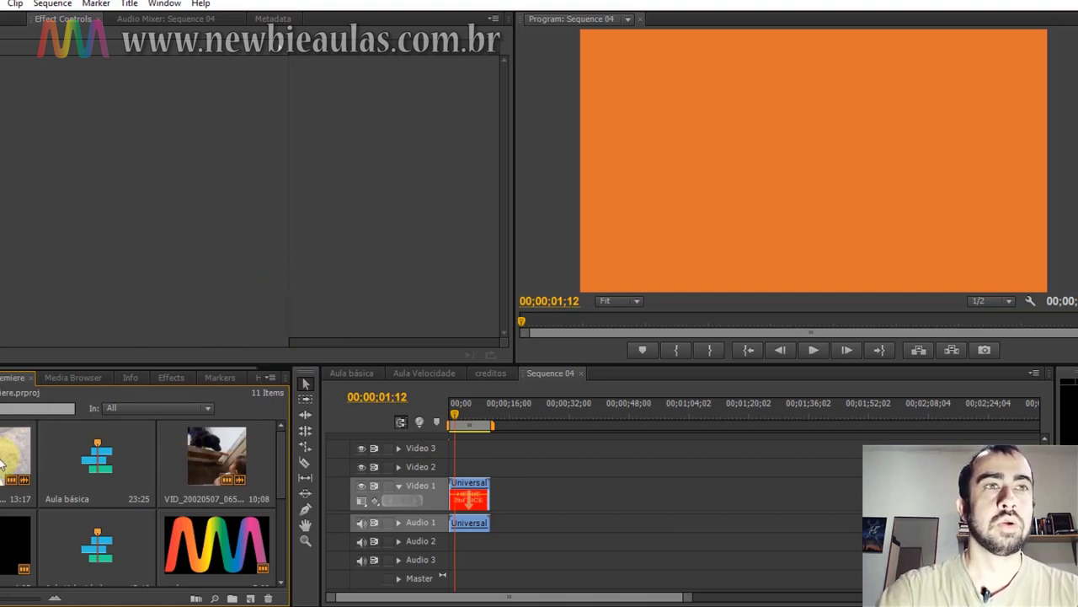
drag(187, 395, 505, 505)
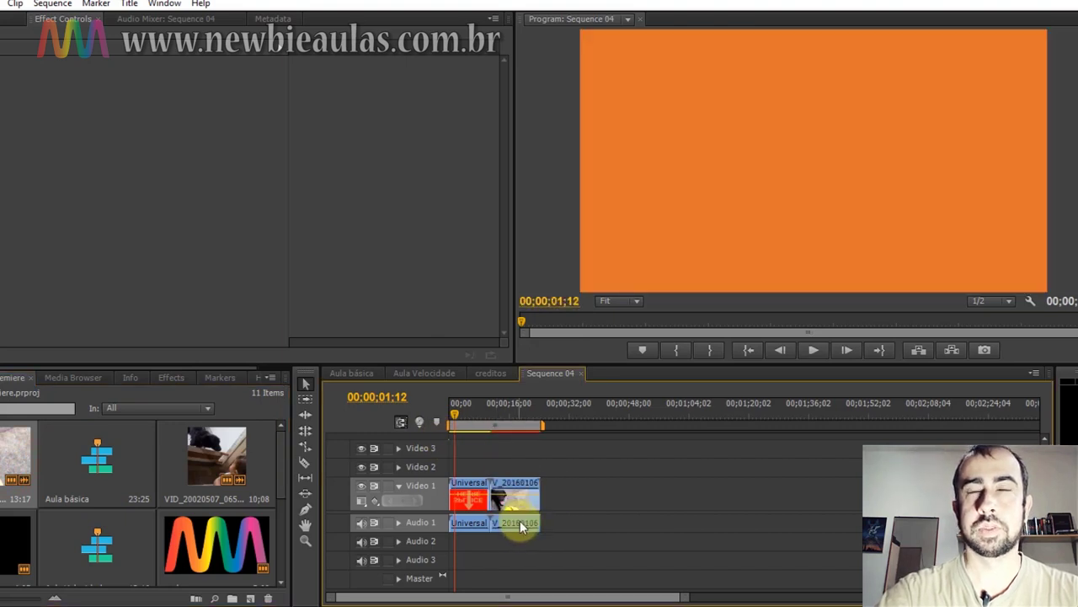
Unlink and delete the dog clip's audio, then reselect the video at 00;00;17;11
click(520, 521)
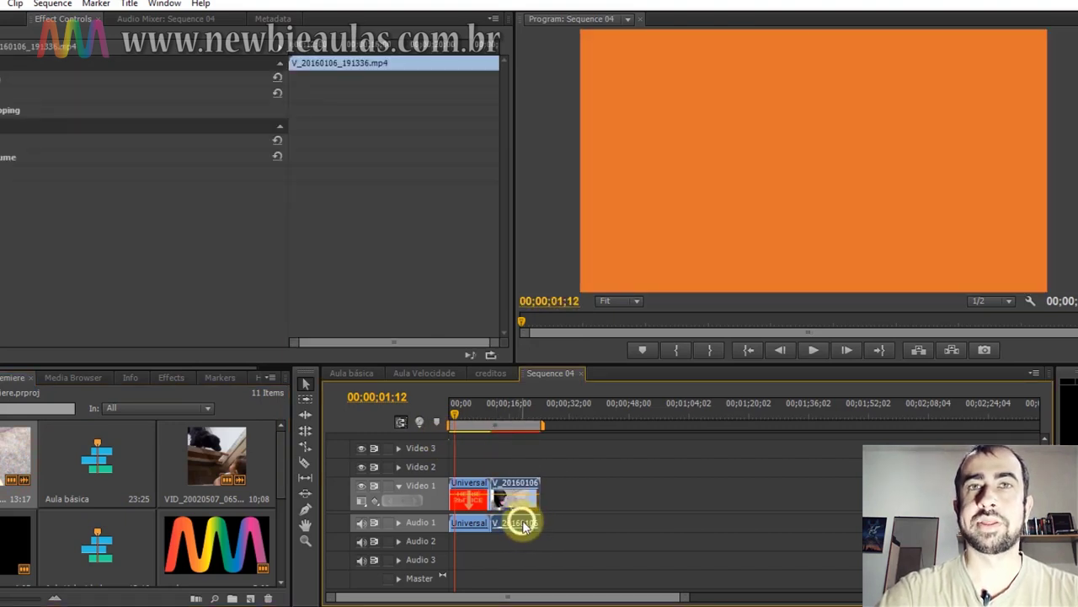
right_click(524, 524)
click(561, 185)
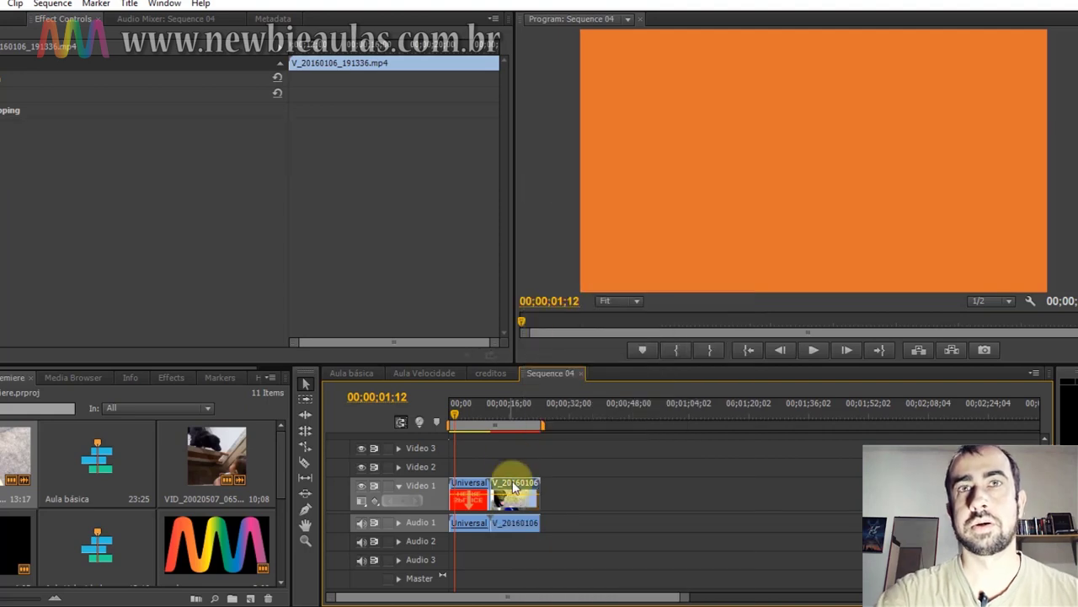
key(Delete)
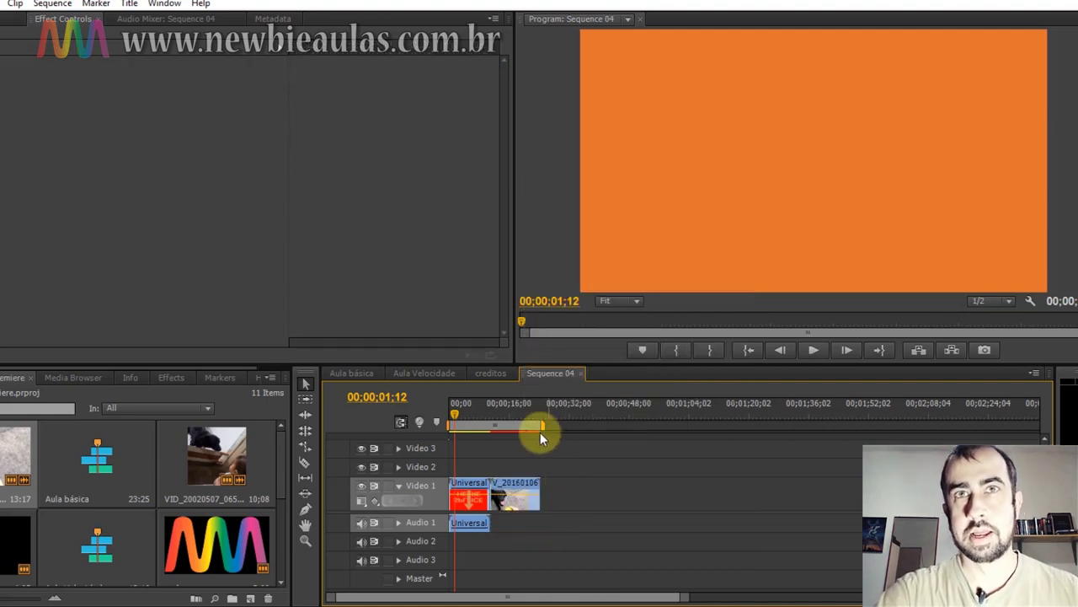
click(515, 425)
click(530, 485)
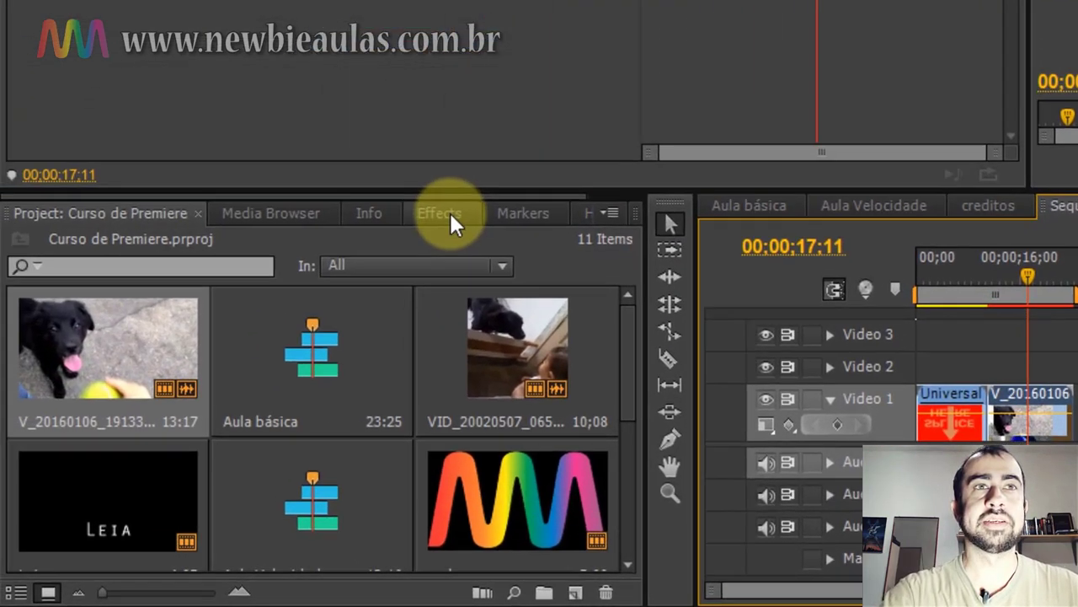
Search the Effects panel for 'timecod' and apply the Timecode effect to the dog clip
click(171, 377)
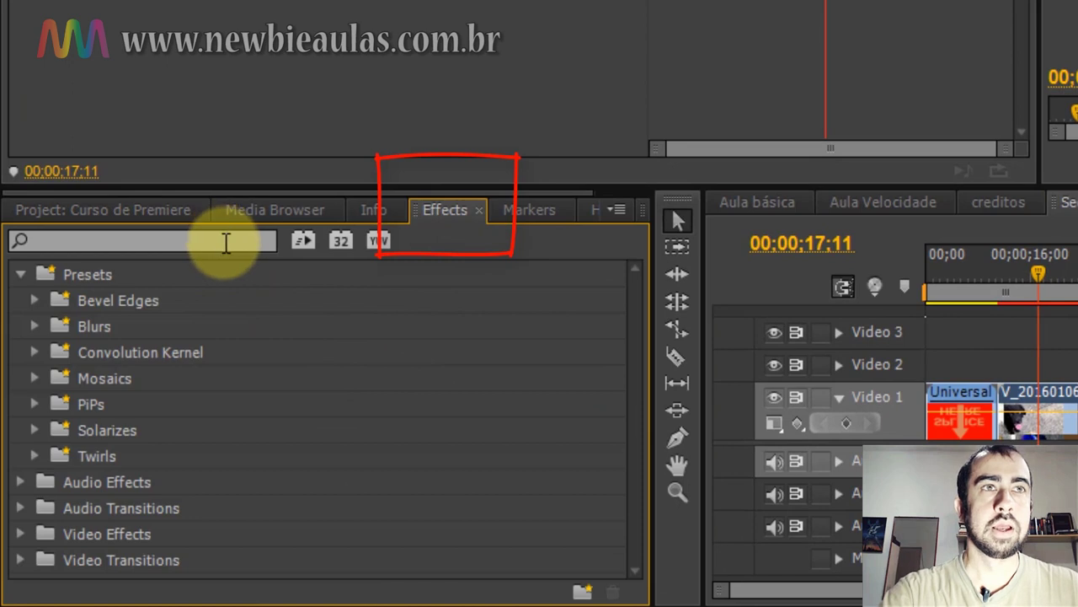
click(224, 240)
text(t)
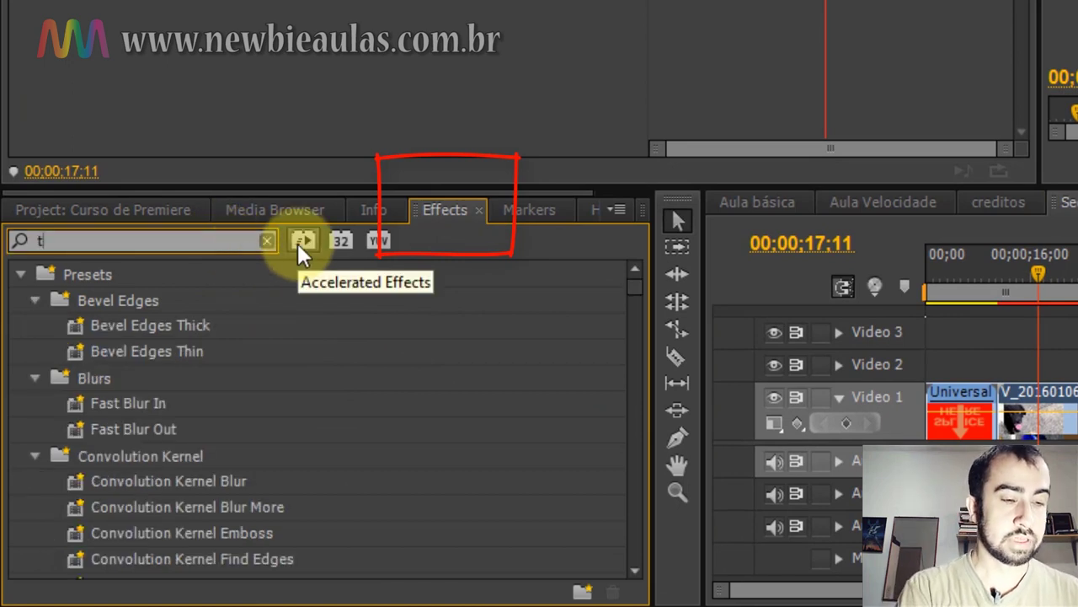
text(i)
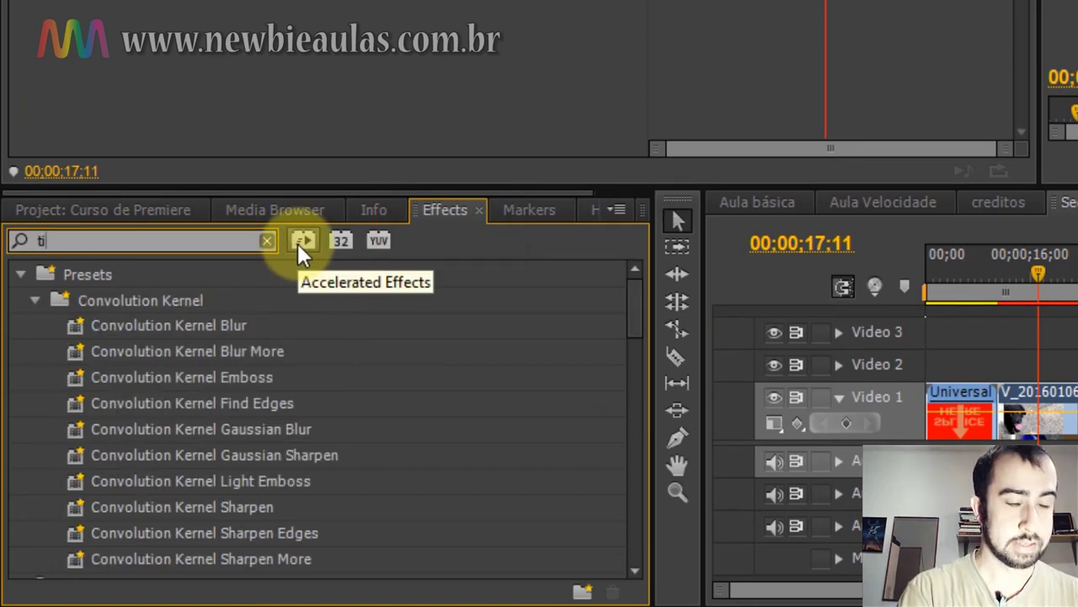
text(mecode)
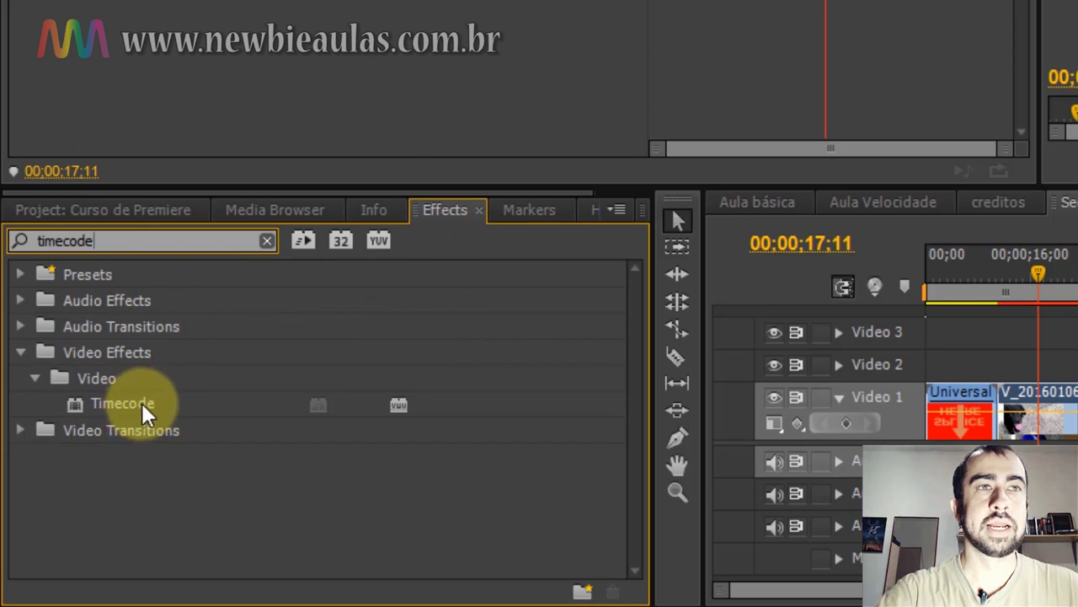
mouse_move(141, 402)
mouse_down()
mouse_move(557, 345)
mouse_move(550, 397)
mouse_up()
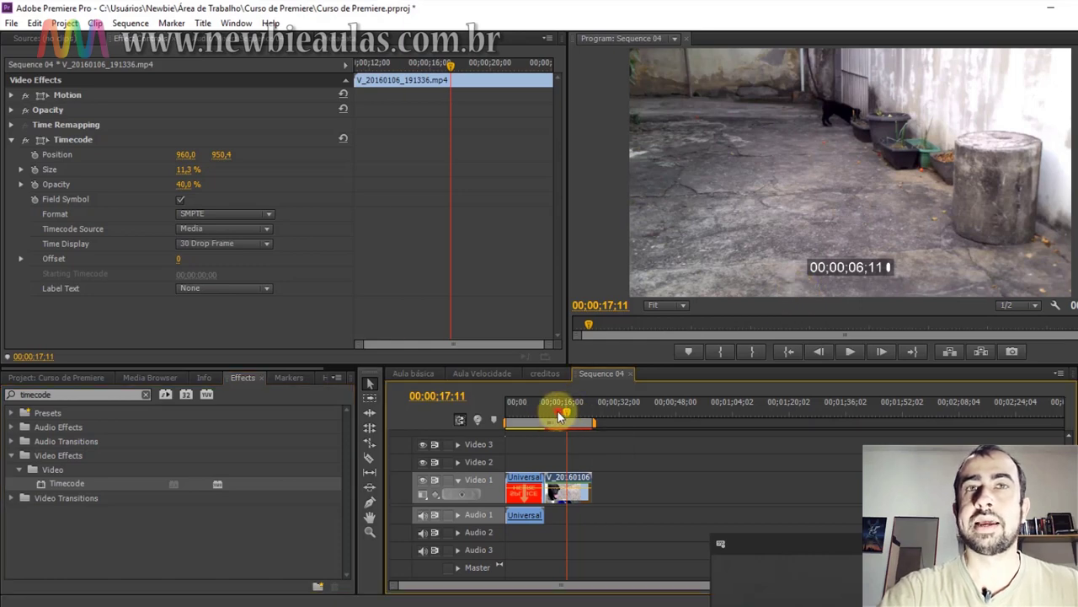
Step the playhead back a few frames within the dog clip
drag(557, 413, 548, 417)
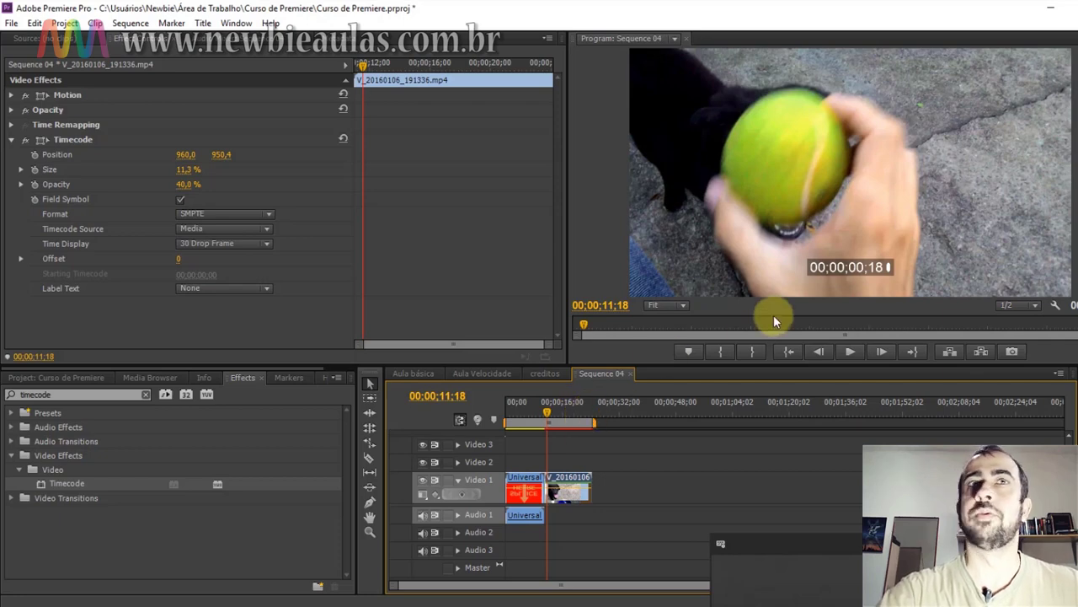
click(815, 352)
click(815, 353)
click(816, 352)
click(815, 352)
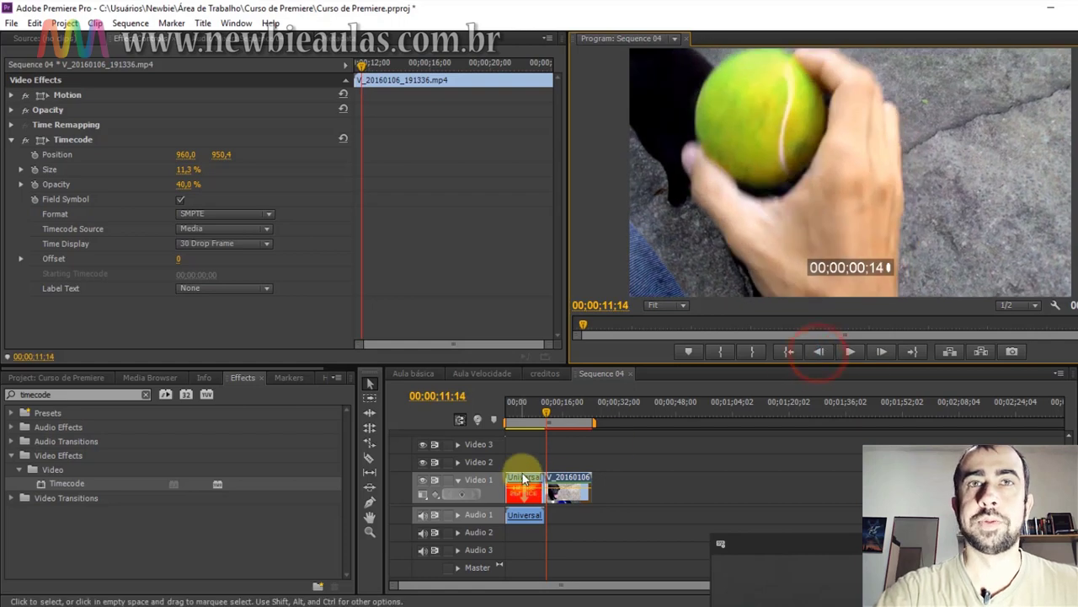
Move the dog clip 11 seconds earlier and delete the Universal Counting Leader clip
drag(536, 473, 670, 478)
drag(565, 481, 514, 485)
drag(499, 412, 490, 411)
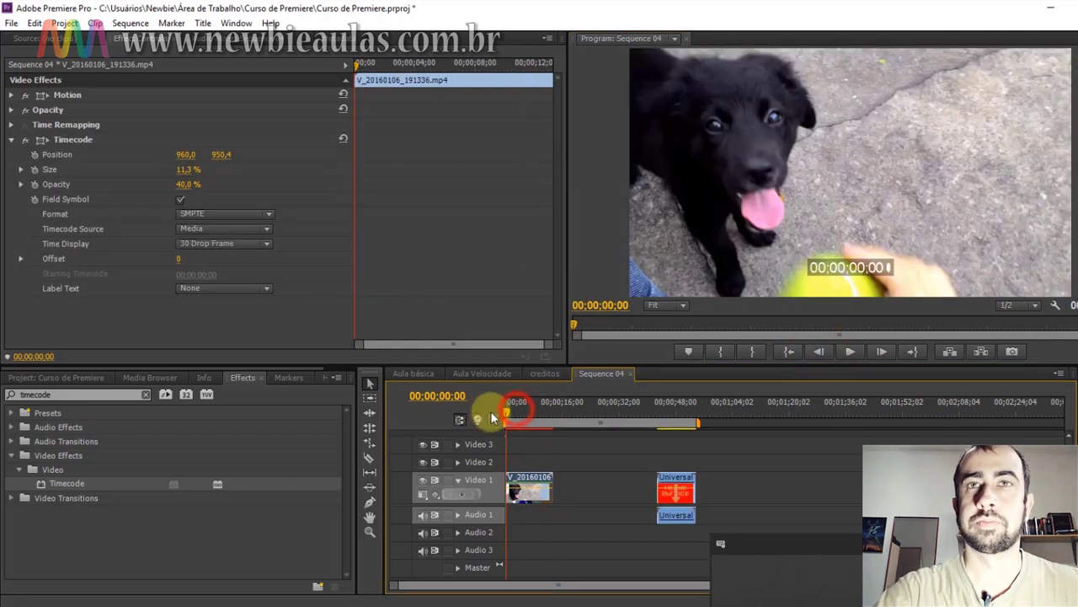
click(671, 482)
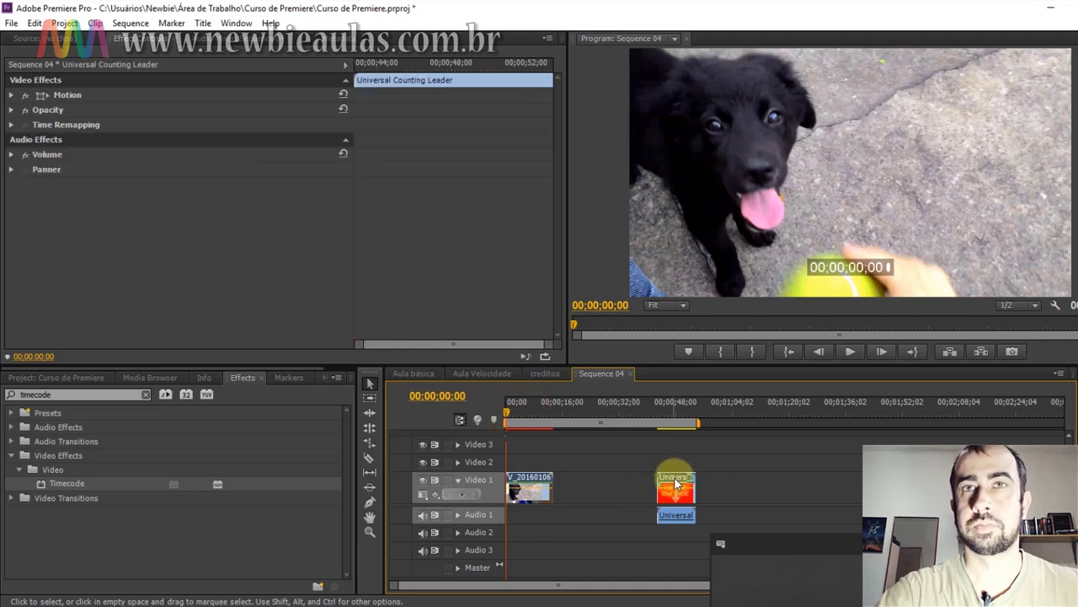
key(Delete)
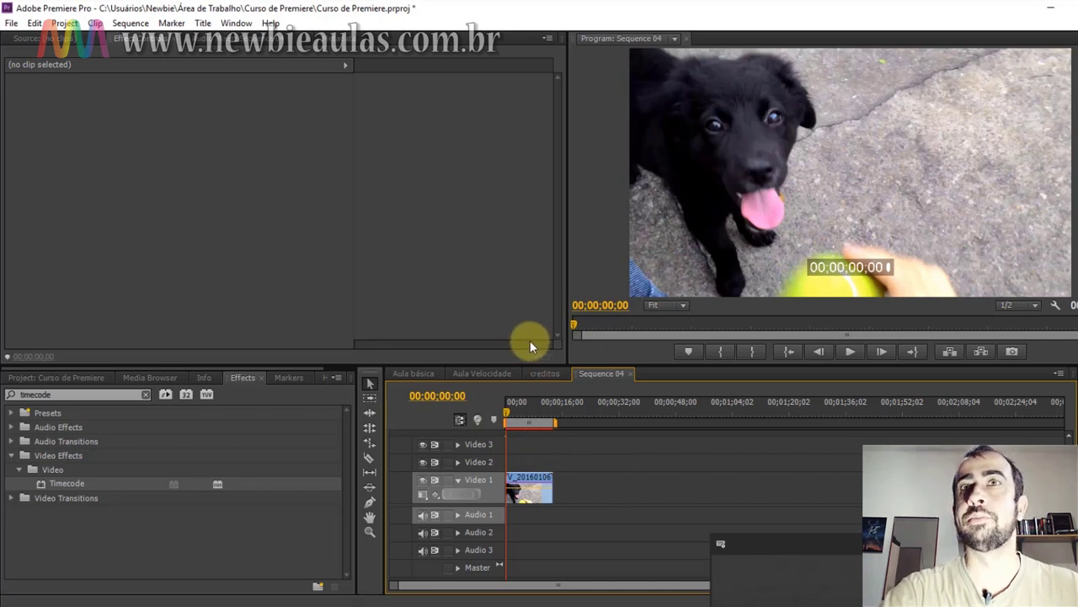
Move the dog clip's timecode overlay to 984,0, 948,4 and enlarge it to 23,5%
click(519, 481)
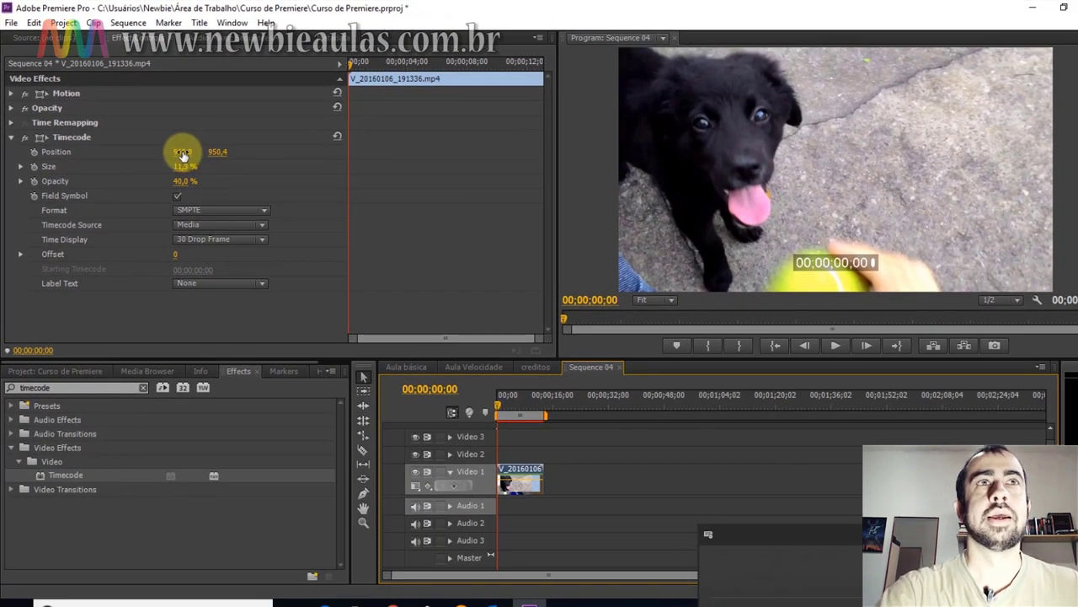
mouse_move(183, 155)
mouse_down()
mouse_move(259, 152)
mouse_move(184, 154)
mouse_move(225, 154)
mouse_move(10, 207)
mouse_move(218, 224)
mouse_up()
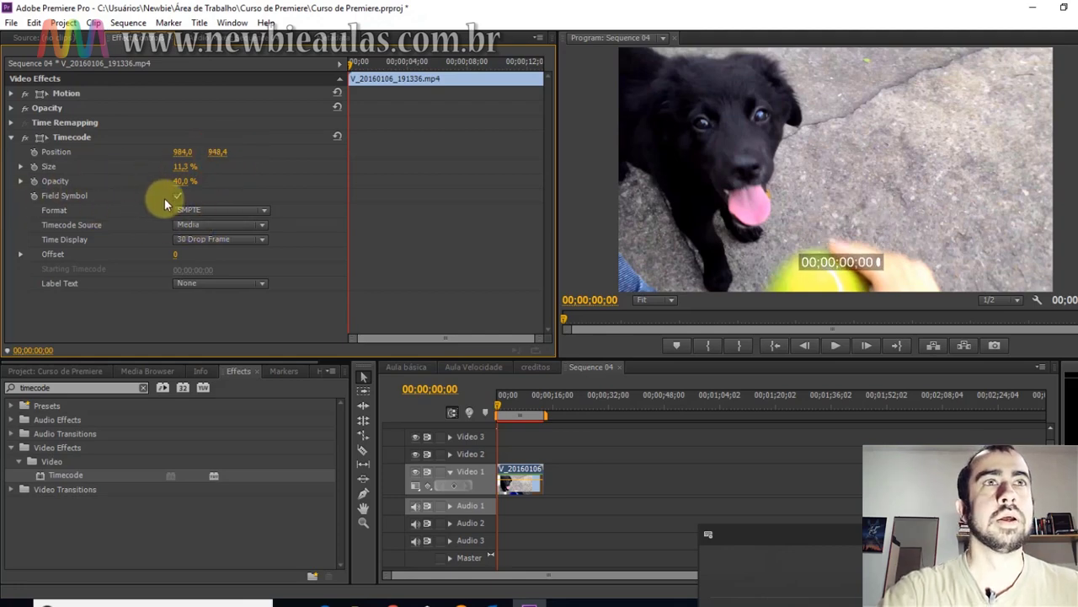
mouse_move(179, 167)
mouse_down()
mouse_move(241, 173)
mouse_move(211, 176)
mouse_move(224, 195)
mouse_move(176, 192)
mouse_up()
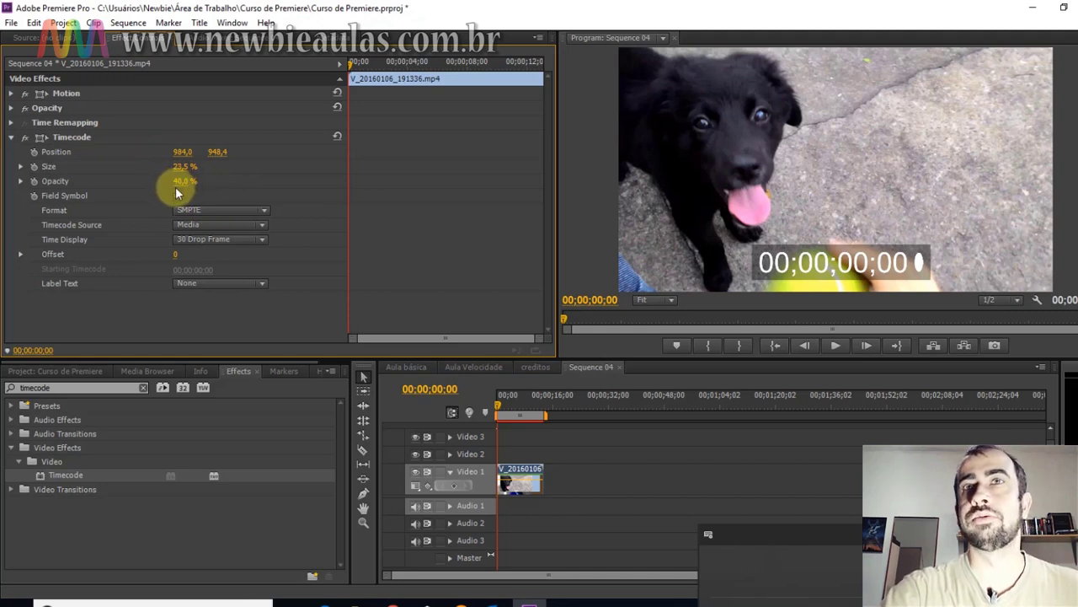
click(178, 182)
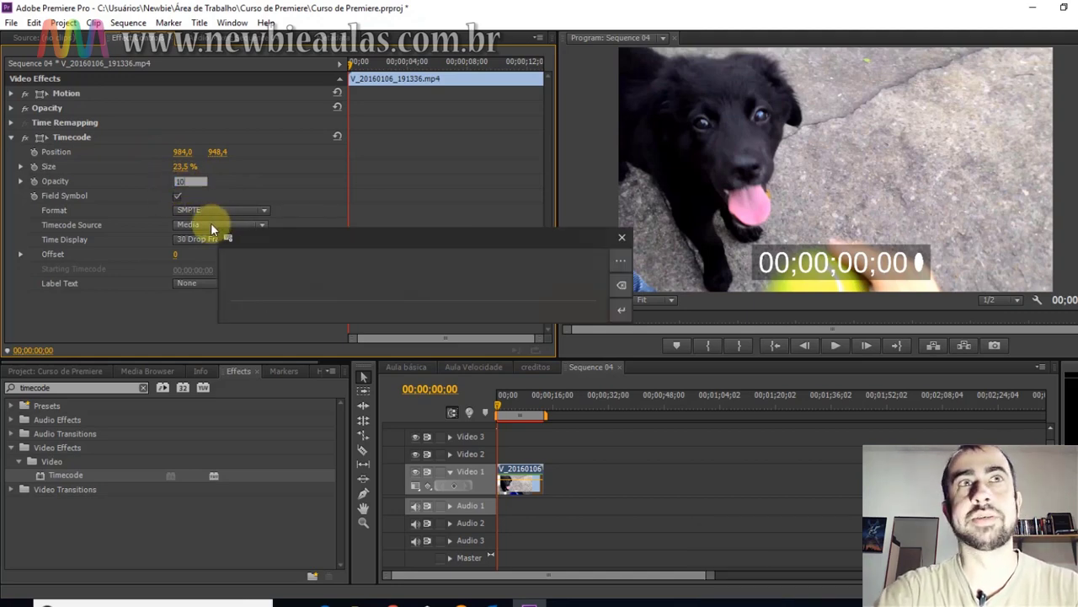
text(0)
key(Return)
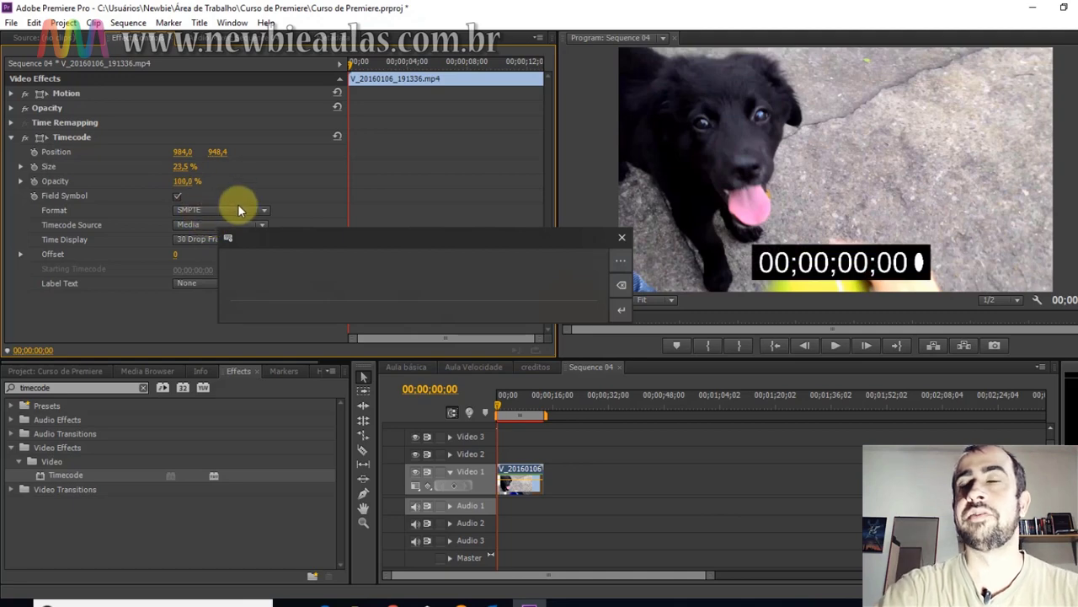
click(185, 181)
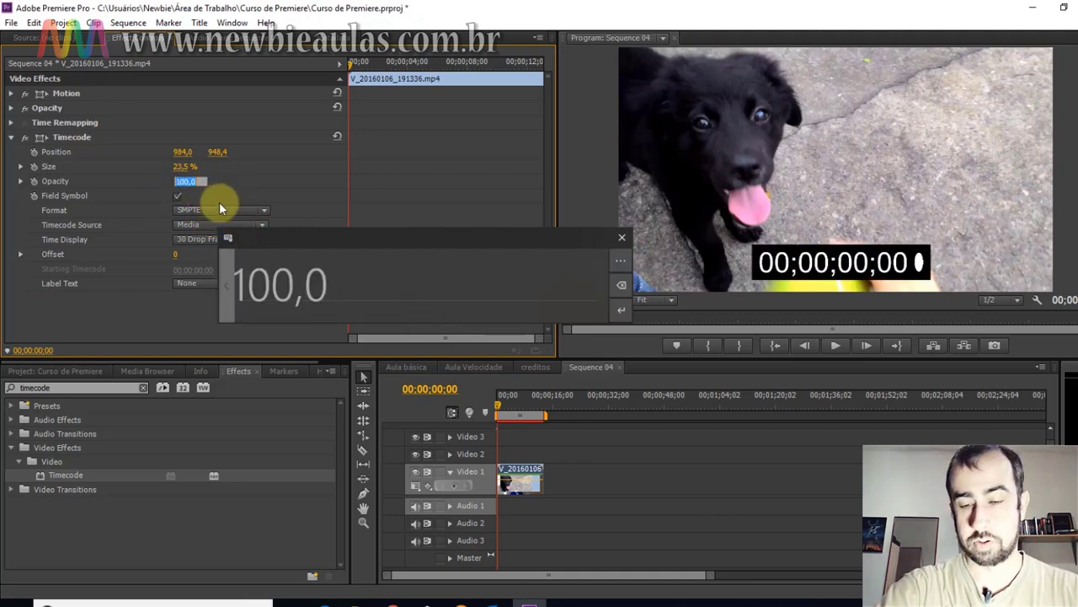
text(10)
key(Return)
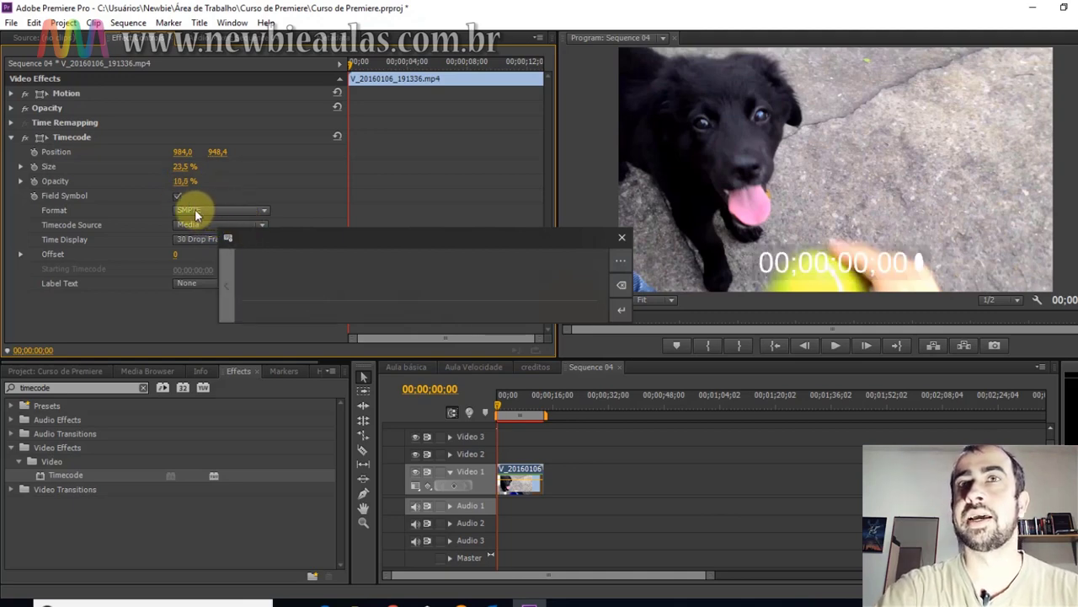
click(184, 180)
text(0)
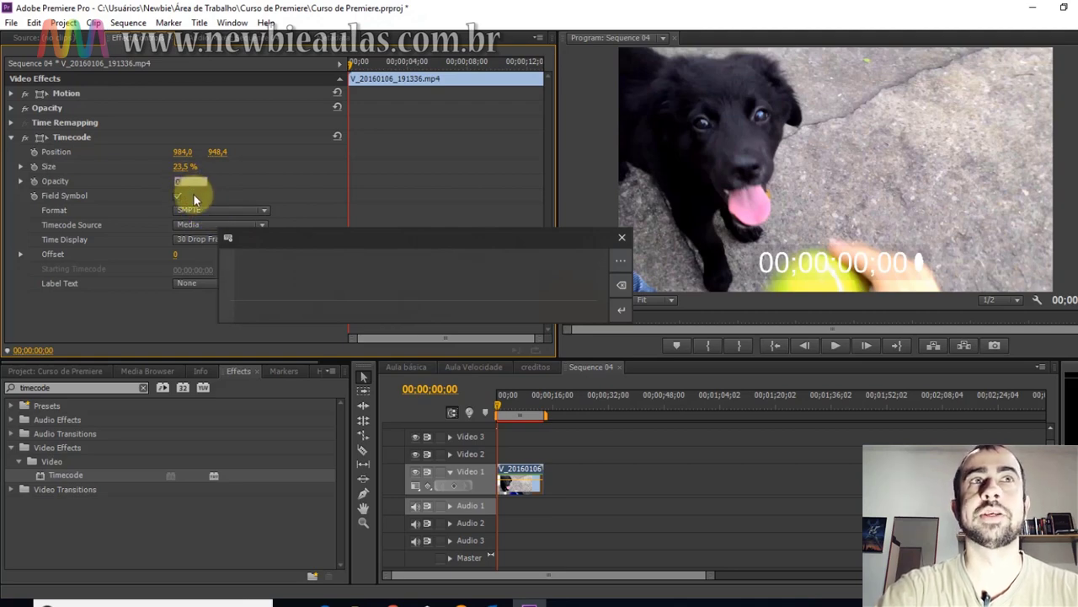
key(Return)
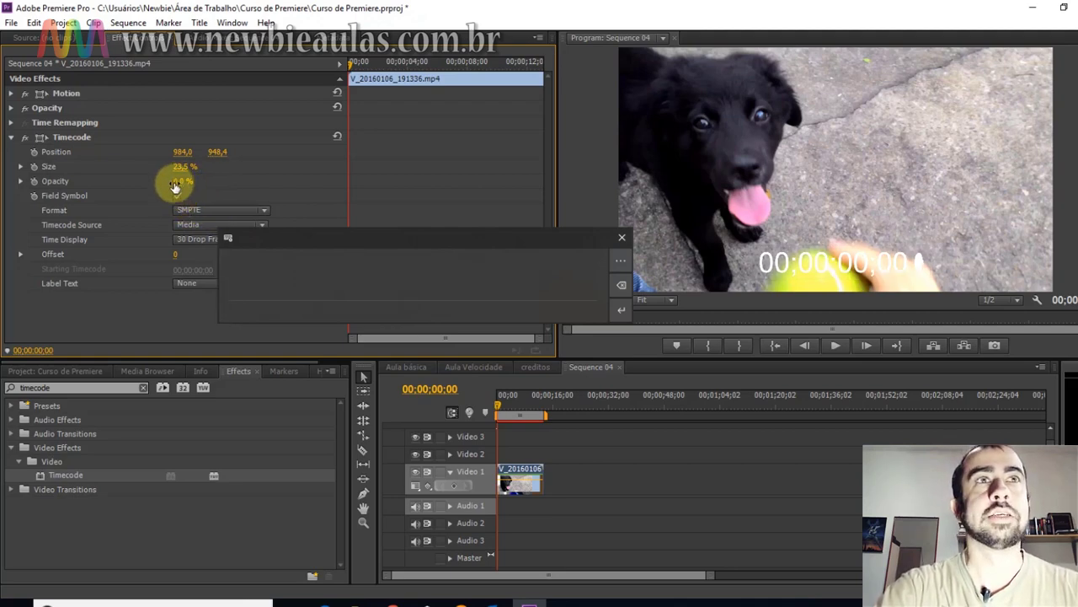
click(178, 181)
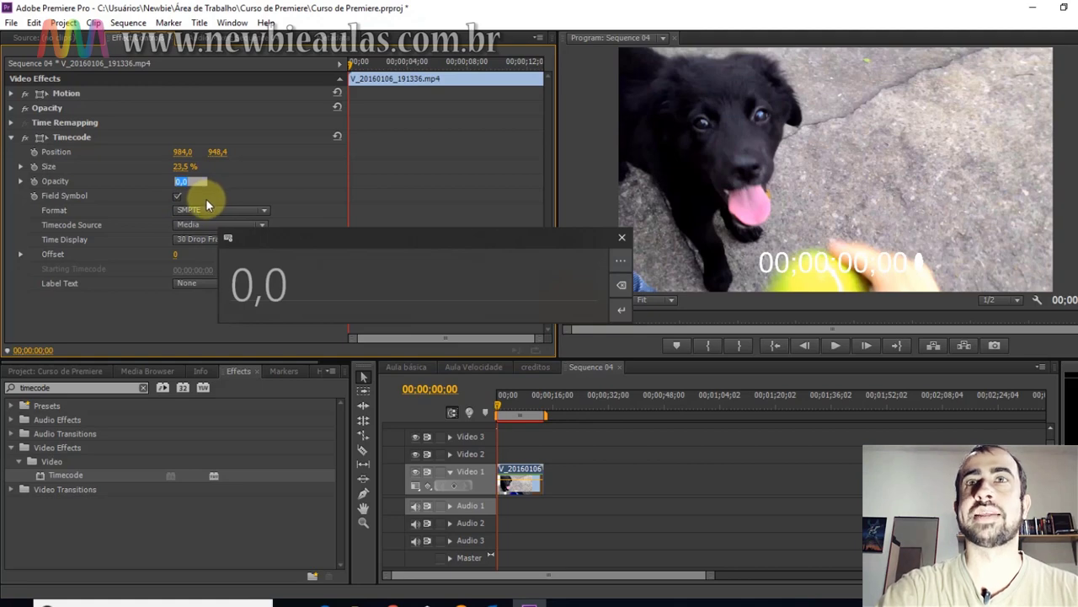
text(40)
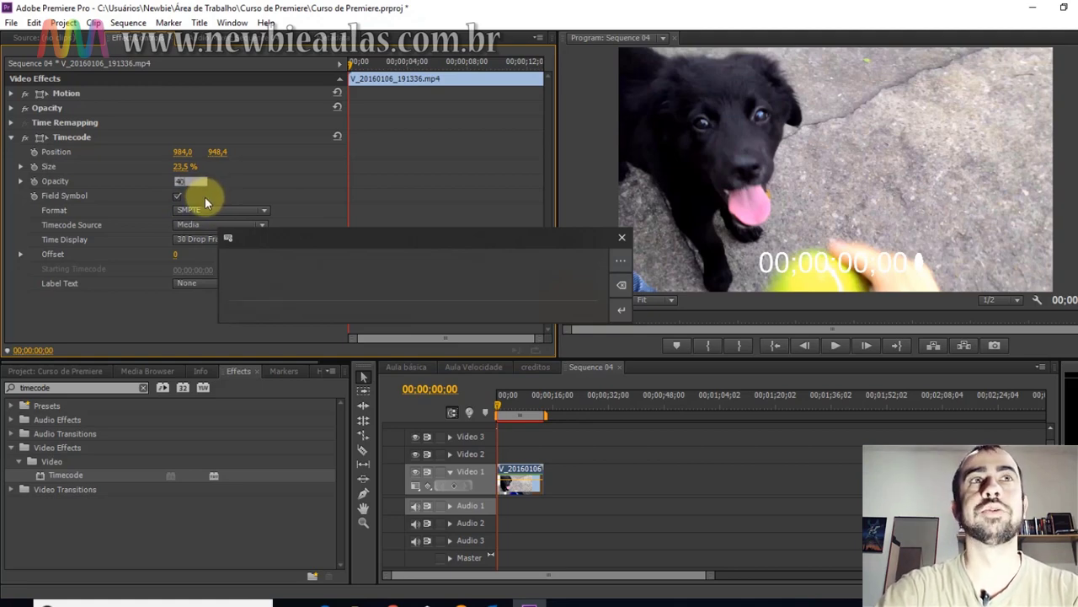
key(Return)
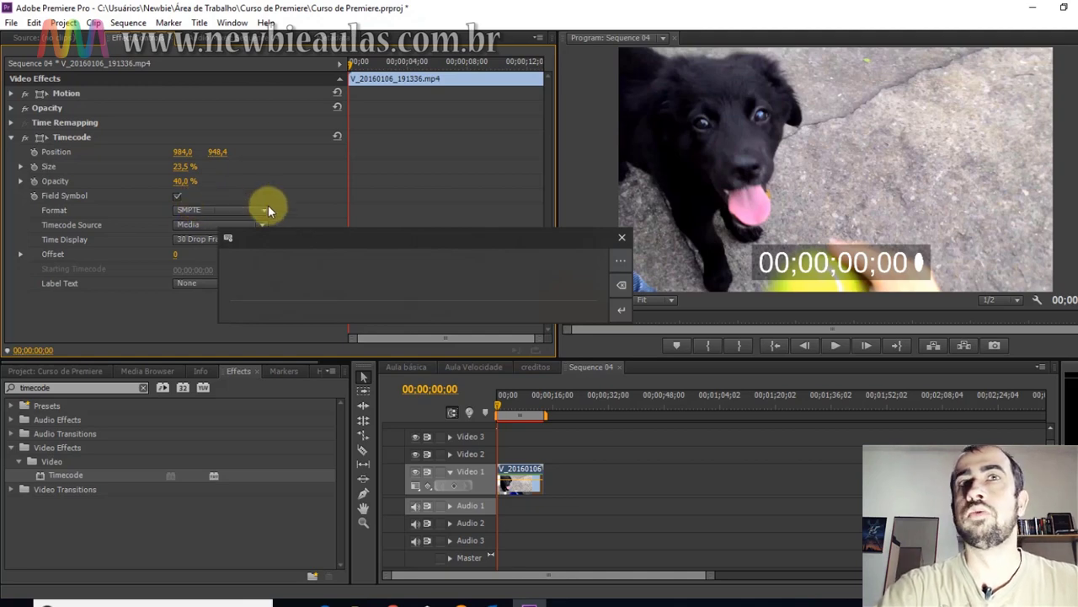
click(621, 237)
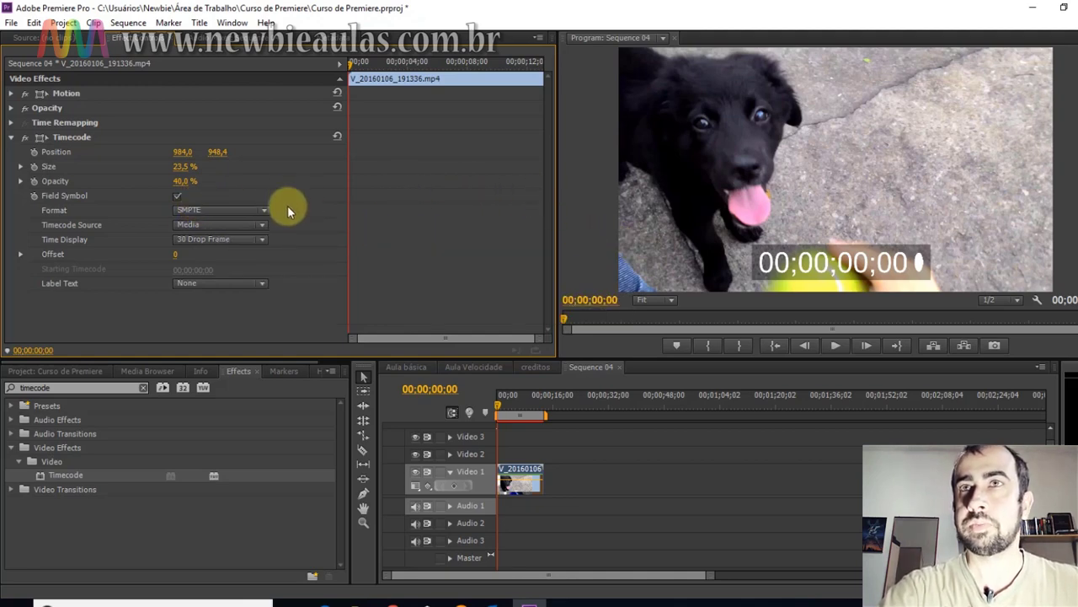
Turn off Field Symbol and try the Frames, Feet + frames (16mm) and (35mm) formats
click(176, 197)
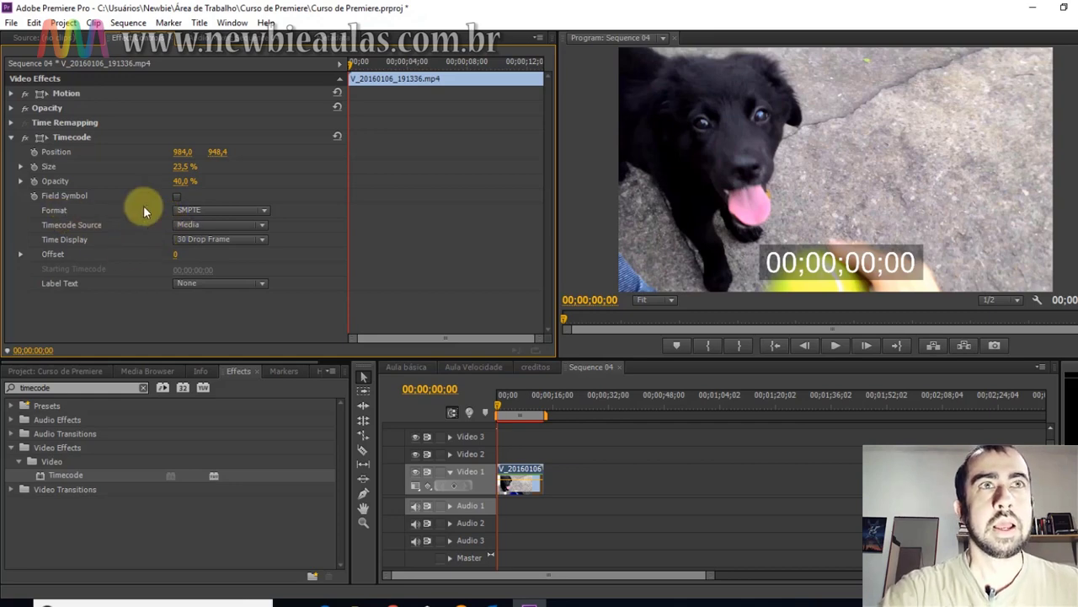
click(201, 213)
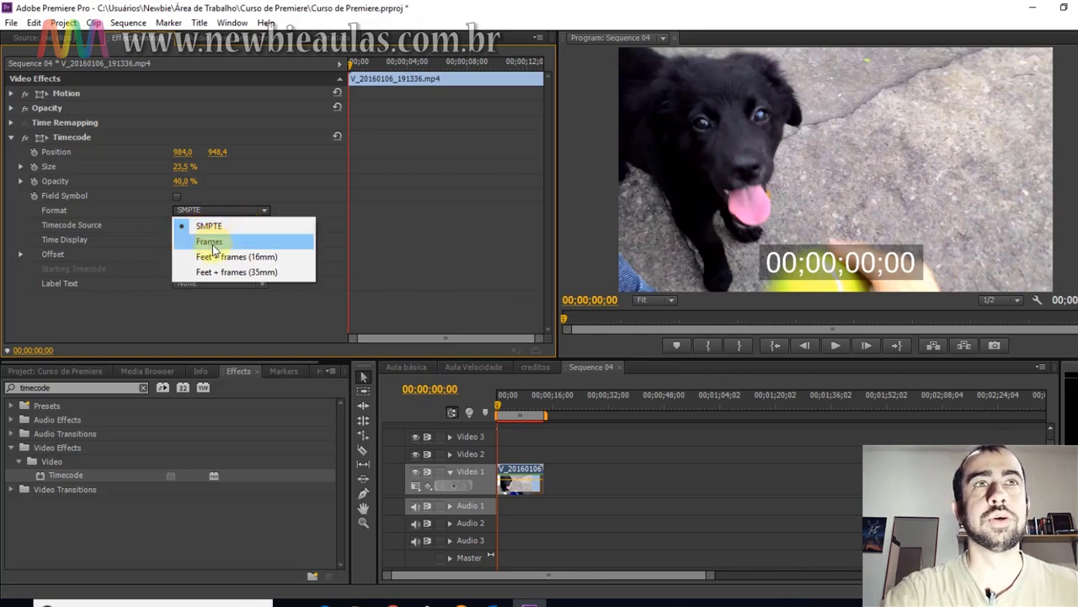
click(218, 242)
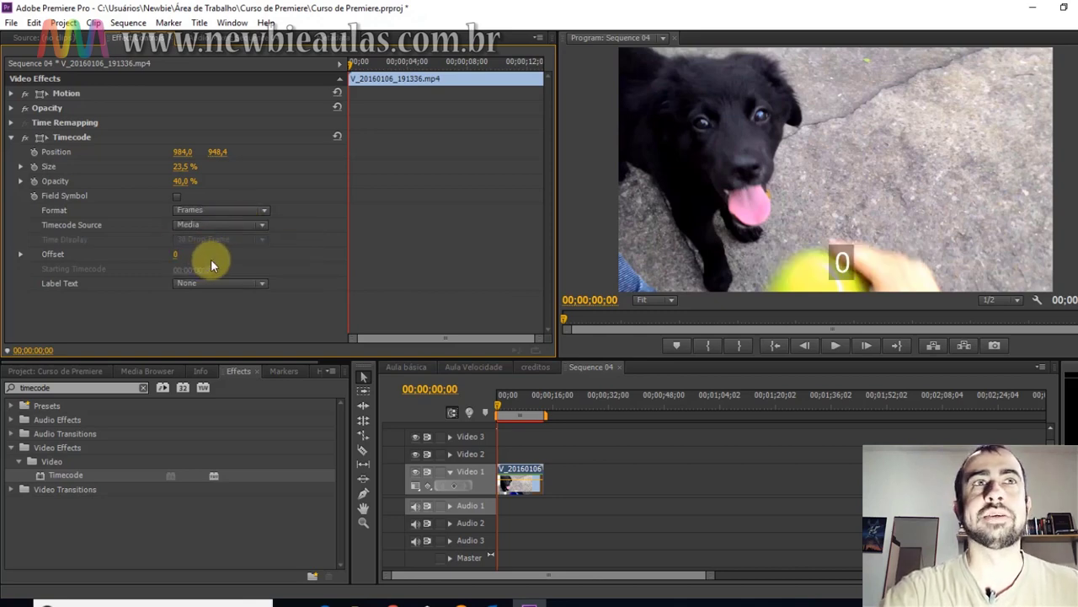
click(209, 210)
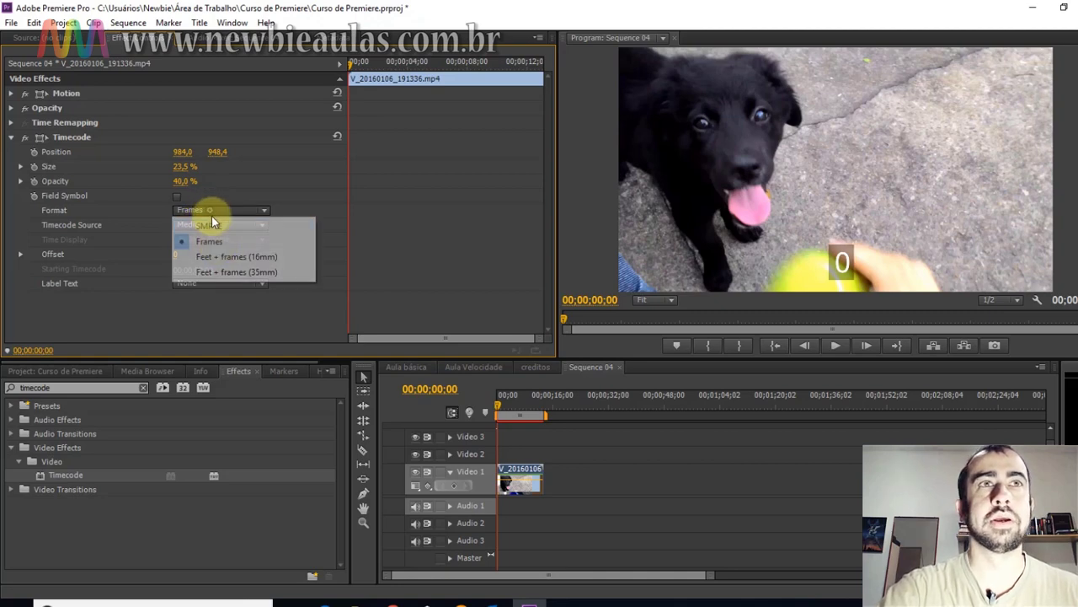
click(235, 257)
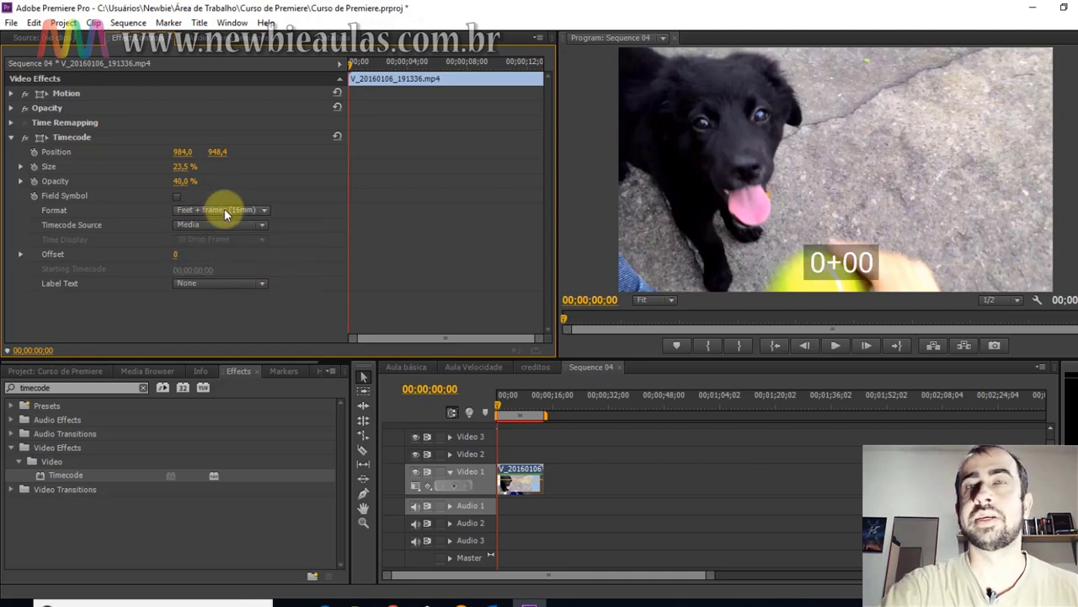
click(219, 210)
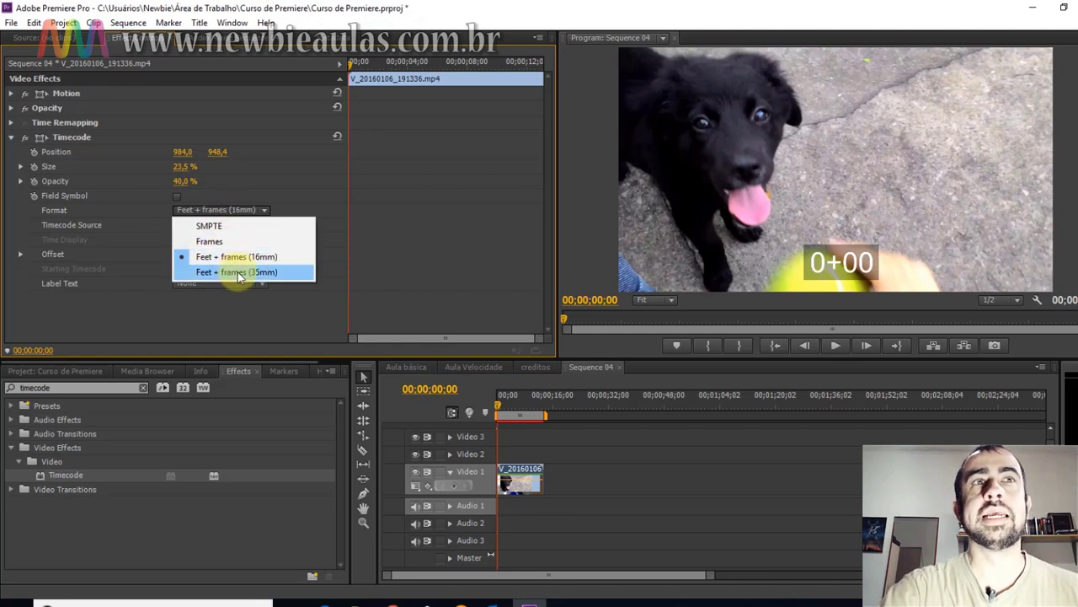
click(244, 272)
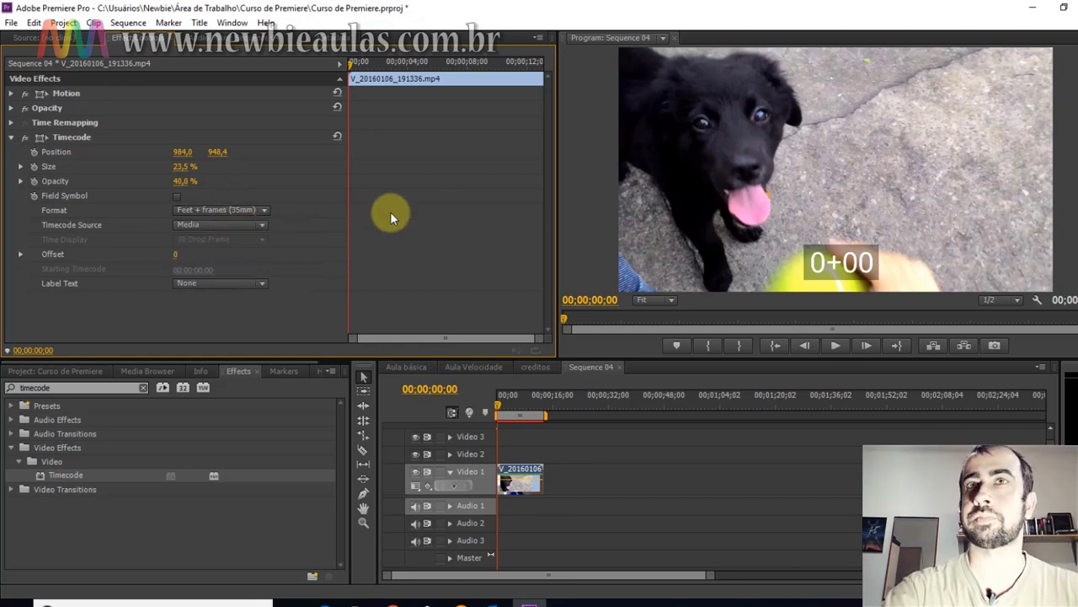
Play and stop the Program monitor to read the 5+07 counter, then choose SMPTE format
click(835, 345)
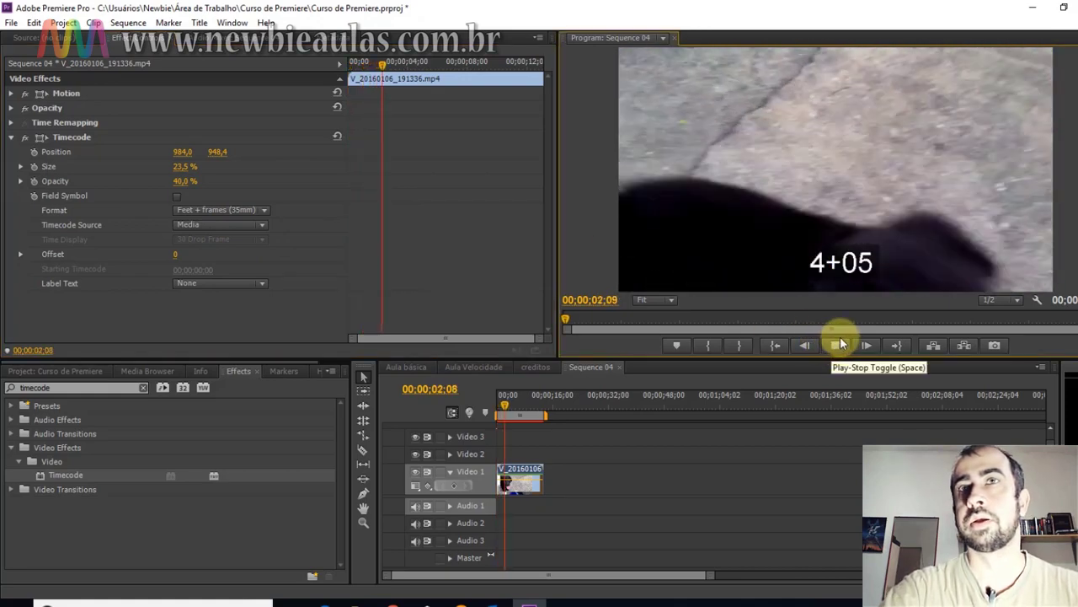
click(836, 344)
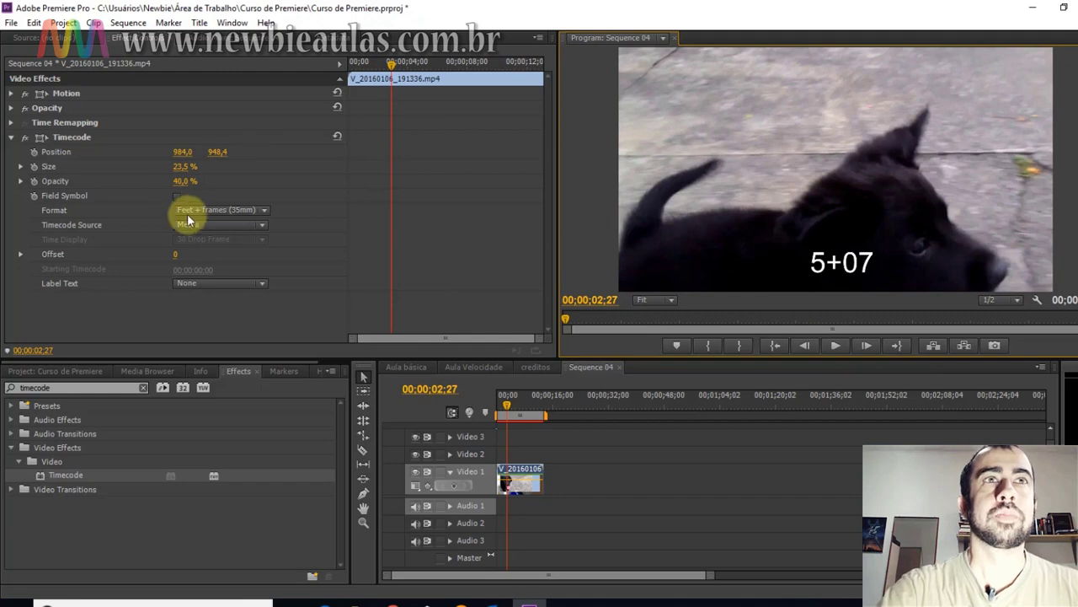
click(215, 210)
Keep the SMPTE format and try the Clip, Media and Generate timecode sources
click(222, 224)
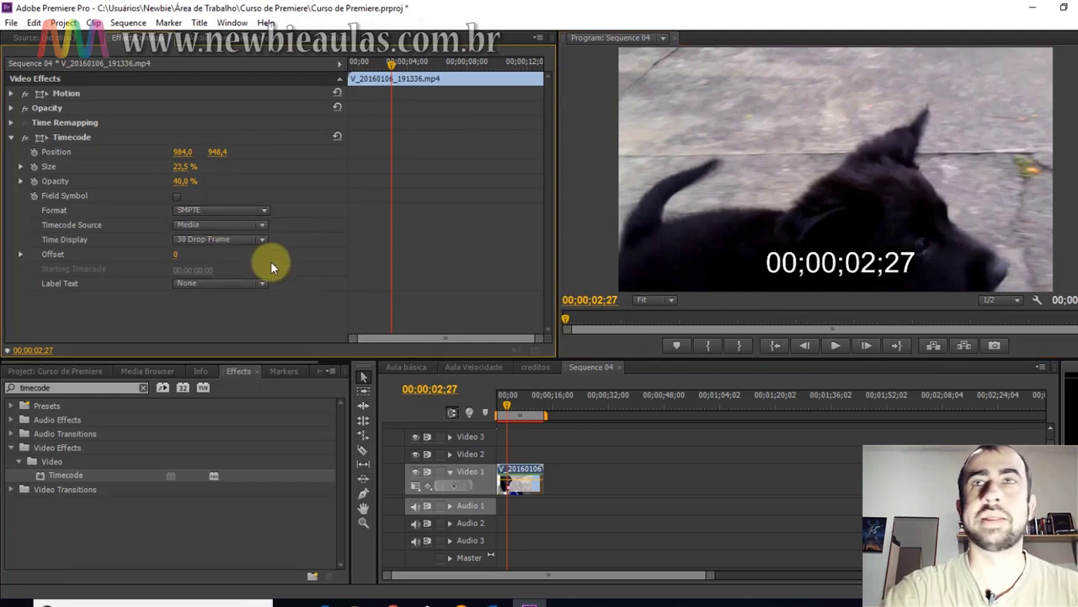
click(197, 223)
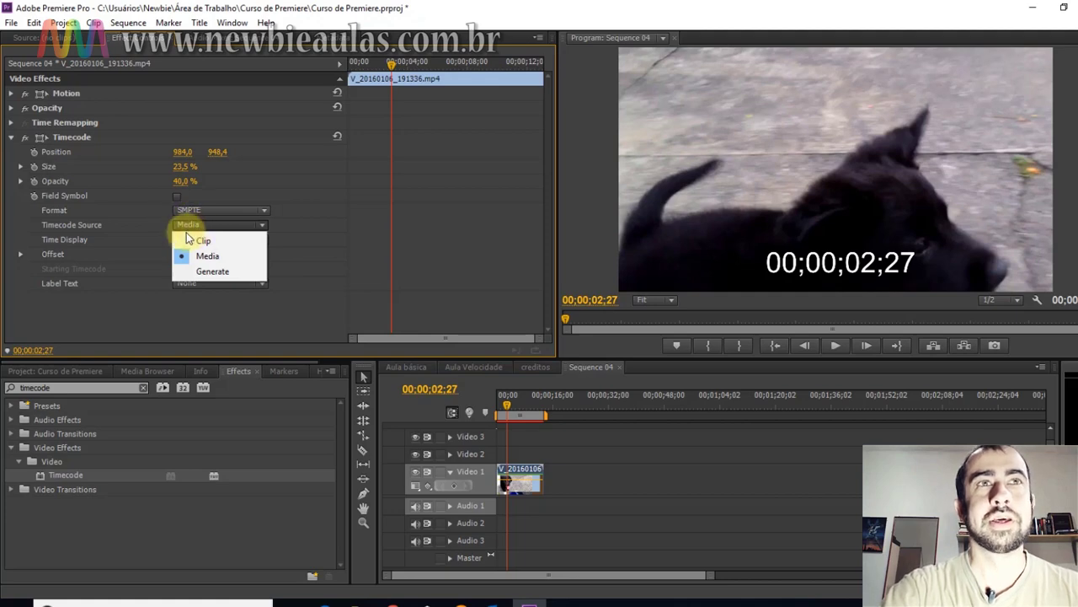
click(211, 240)
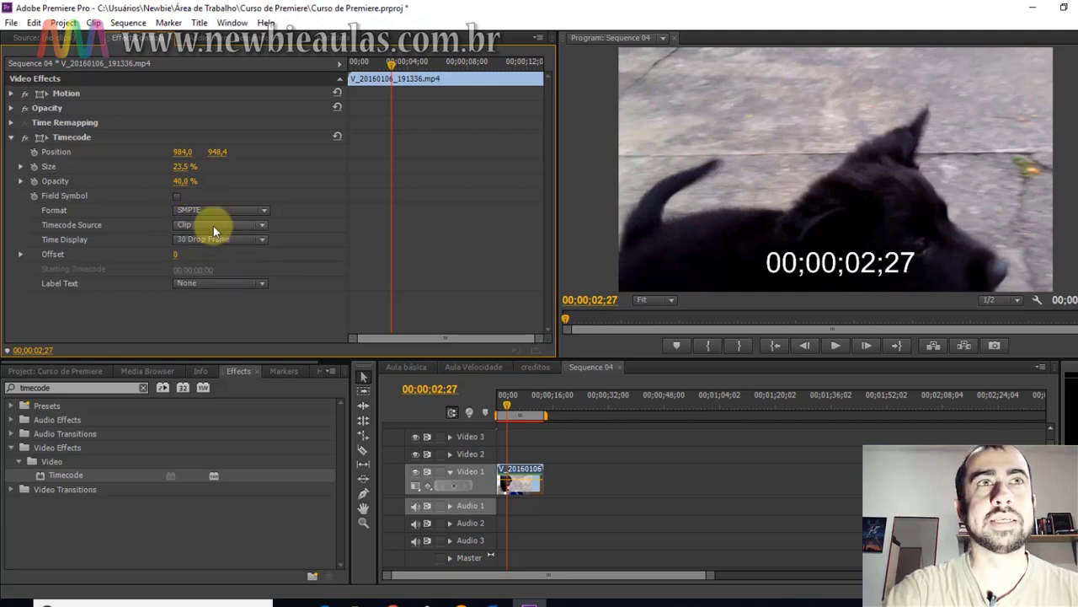
click(213, 226)
click(211, 253)
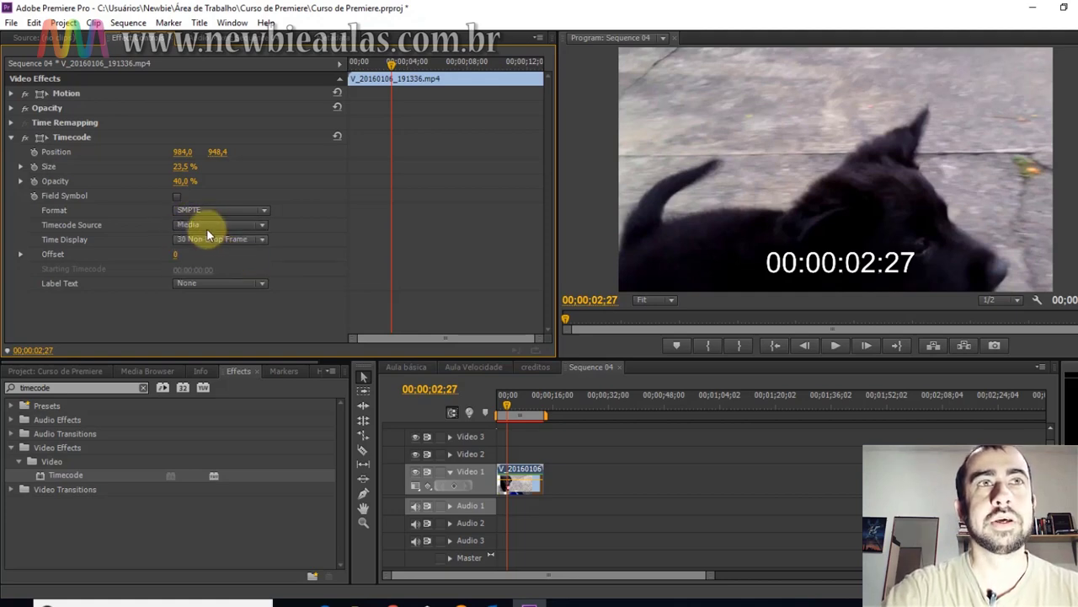
click(210, 226)
click(224, 270)
Return the timecode source to Media by way of Clip, then open the Time Display choices
click(218, 224)
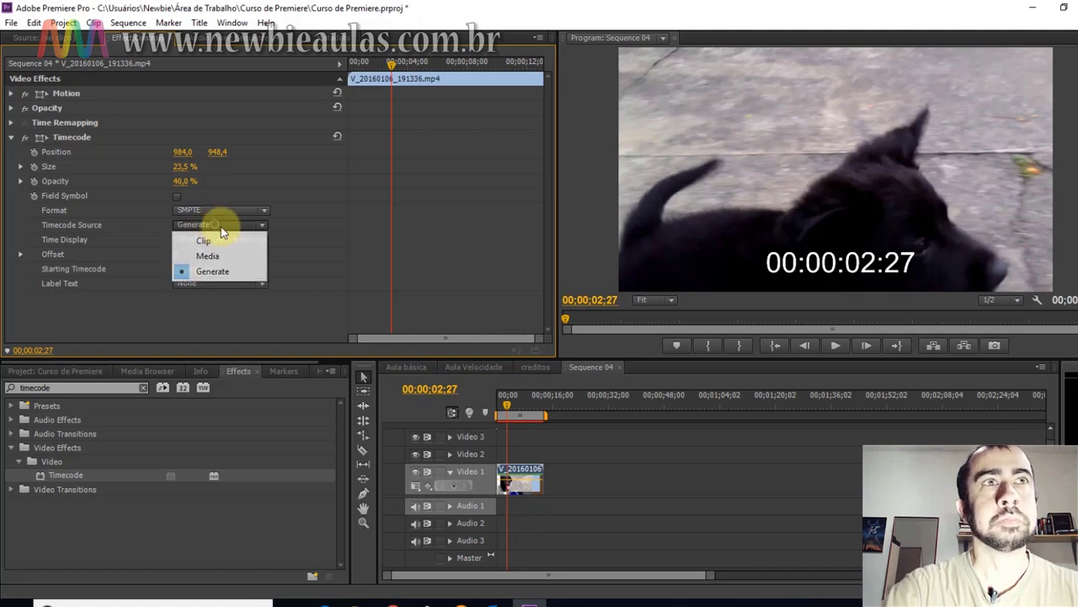
click(209, 256)
click(211, 225)
click(209, 240)
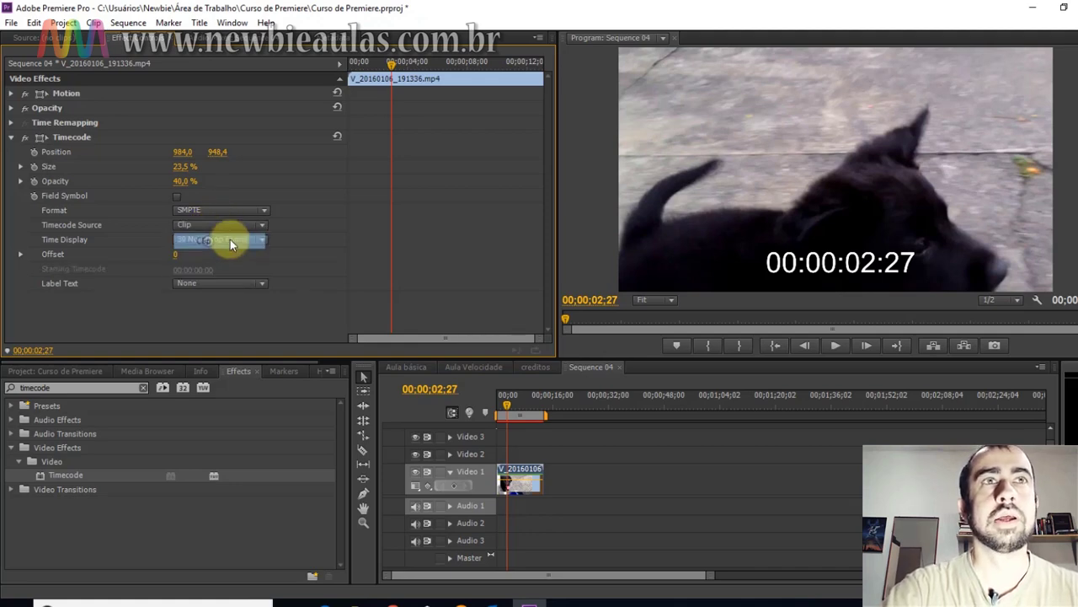
click(215, 225)
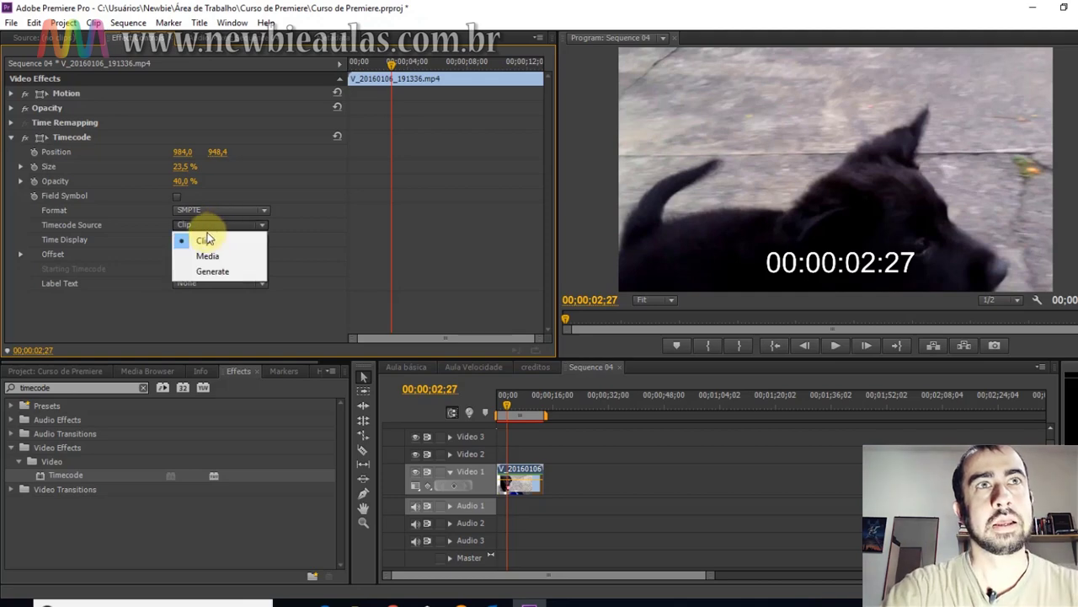
click(218, 256)
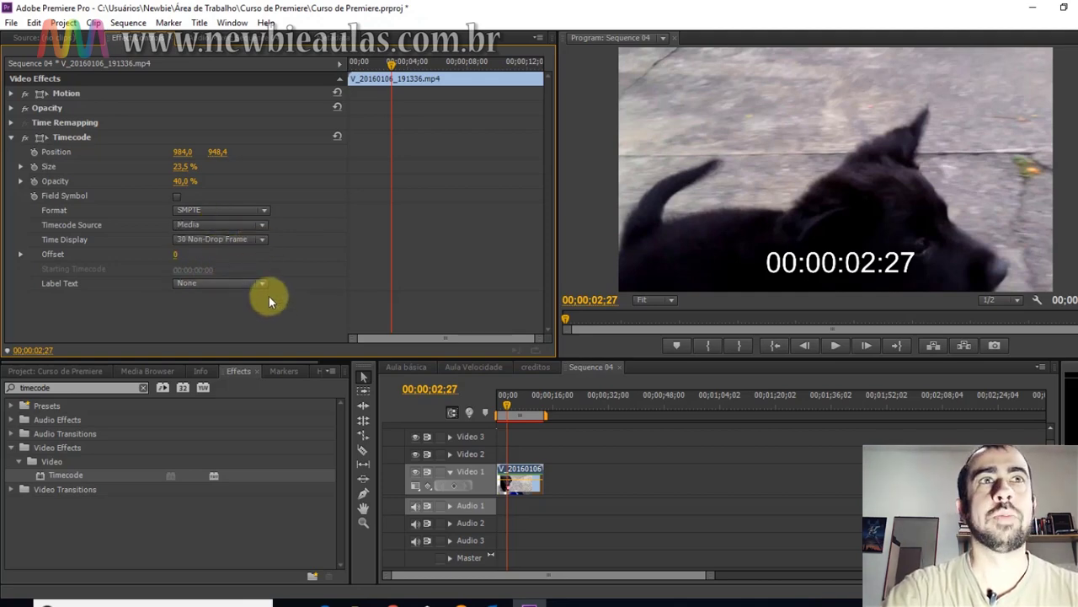
click(224, 240)
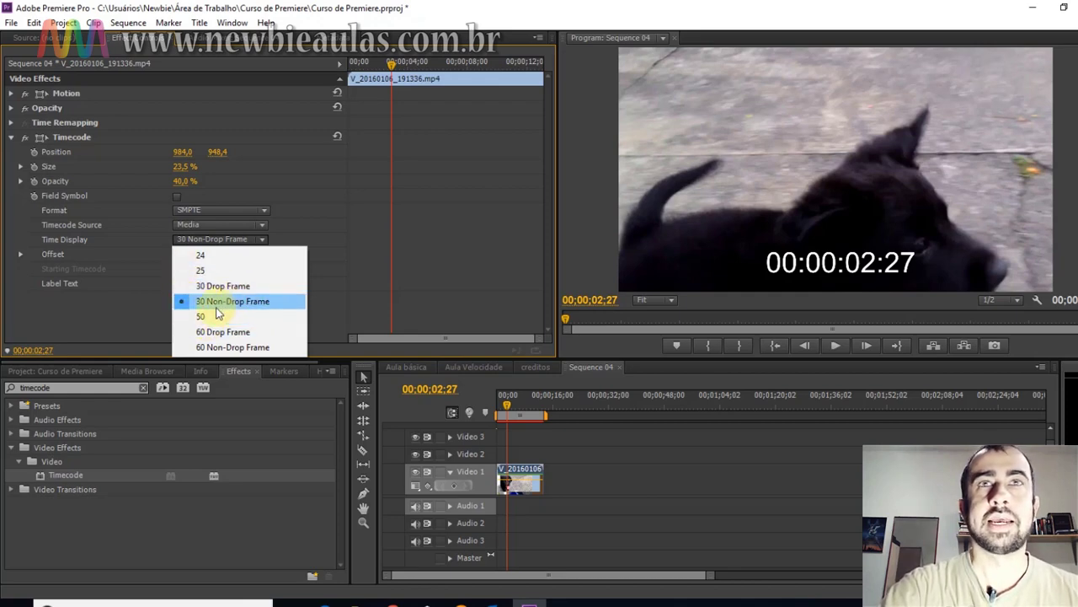
Try a 24 fps Time Display, restore 30 Non-Drop Frame, and move the playhead to 00:00:00:00
click(202, 256)
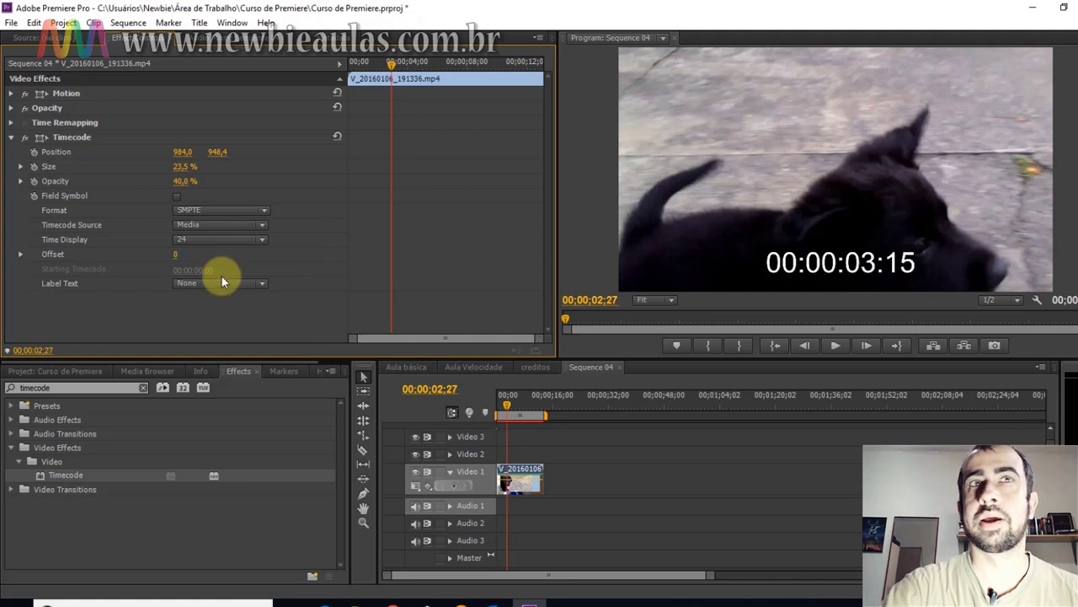
click(218, 240)
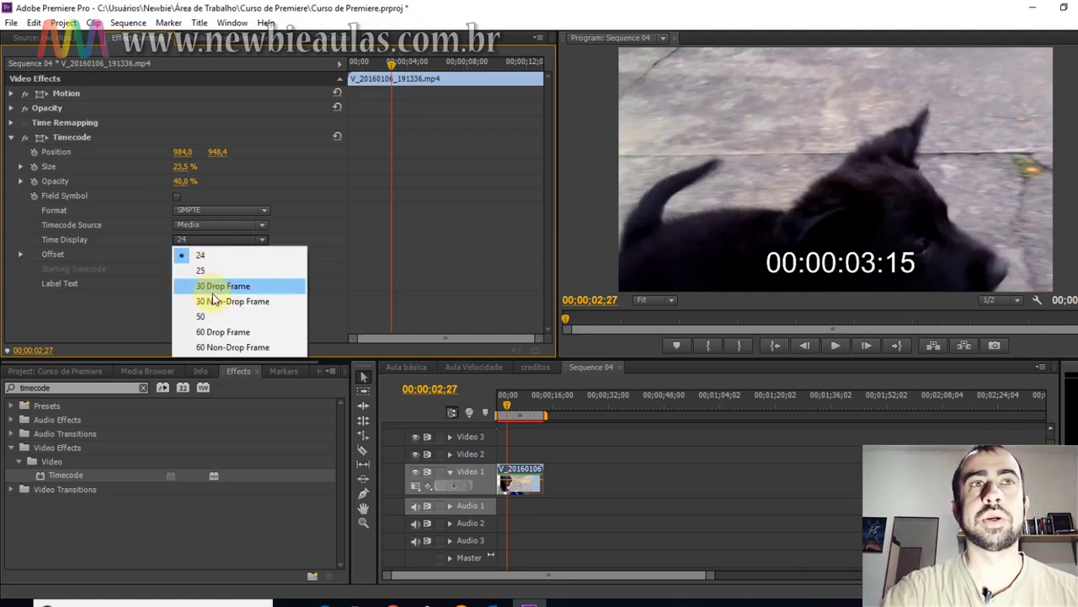
click(216, 303)
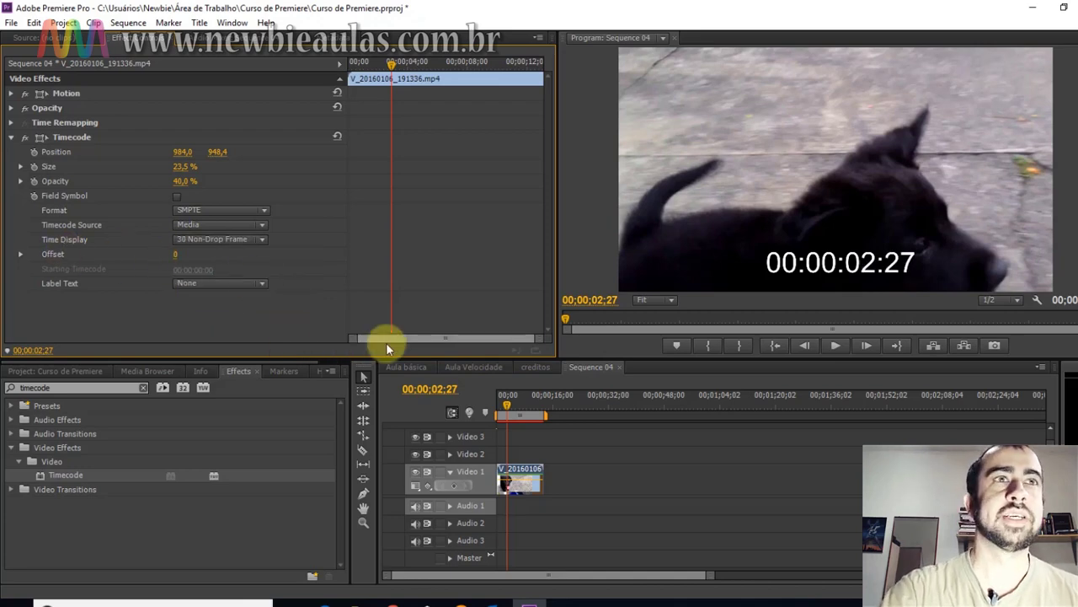
click(493, 413)
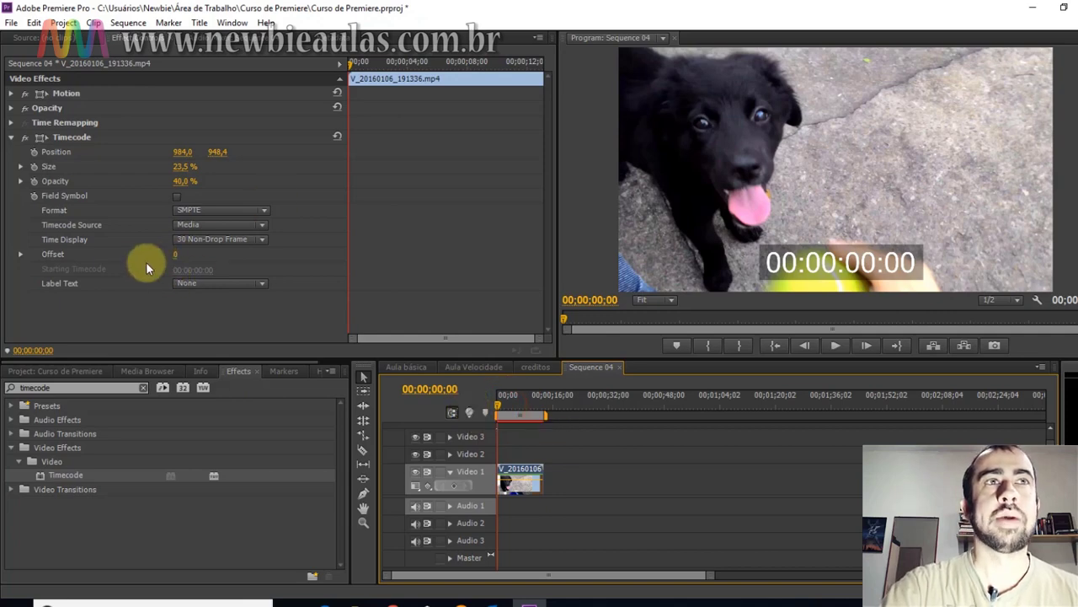
Drag the Timecode Offset up to 43 and then hundreds of frames, then reset it to 0
click(21, 255)
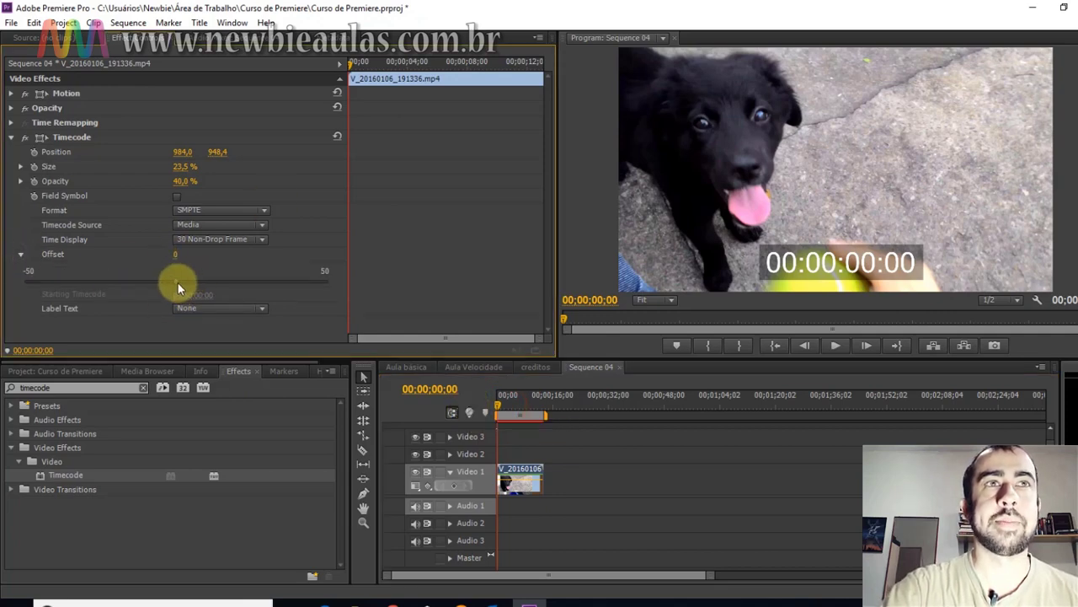
drag(175, 279, 212, 277)
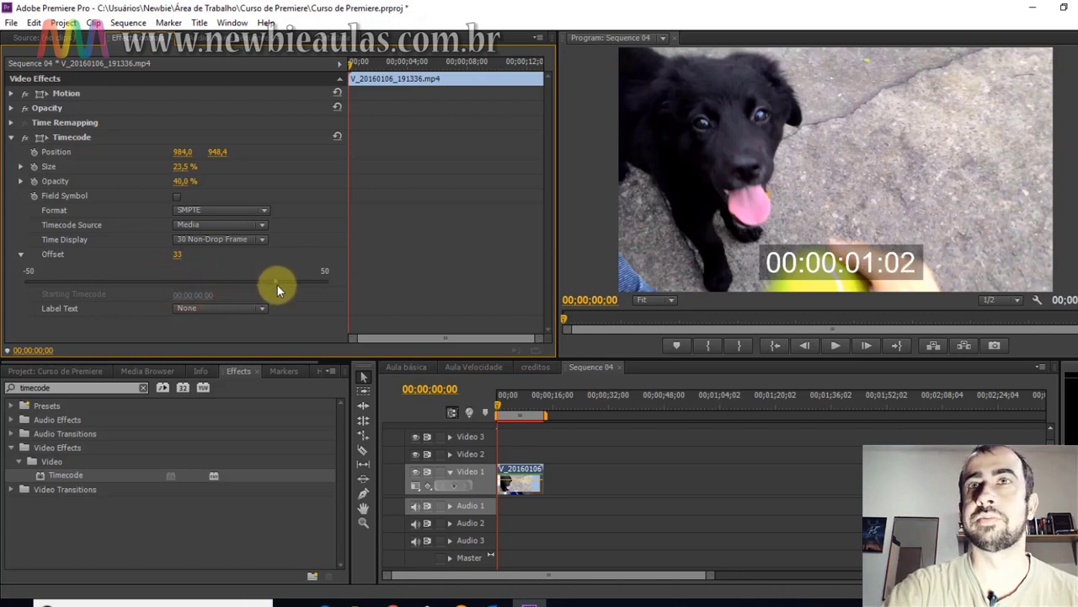
drag(211, 276, 363, 288)
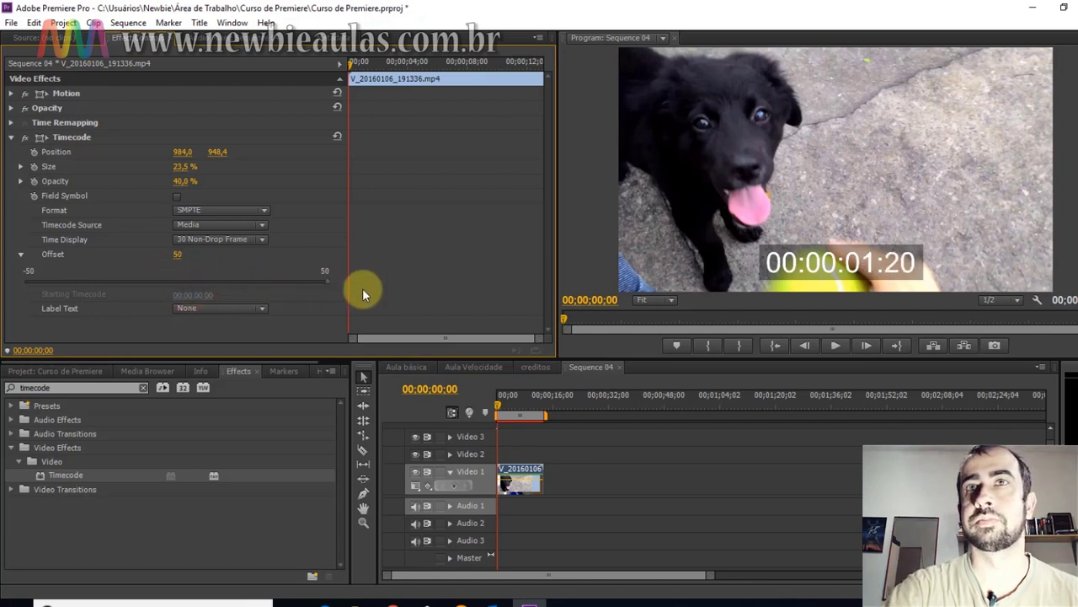
drag(192, 256, 528, 253)
click(180, 254)
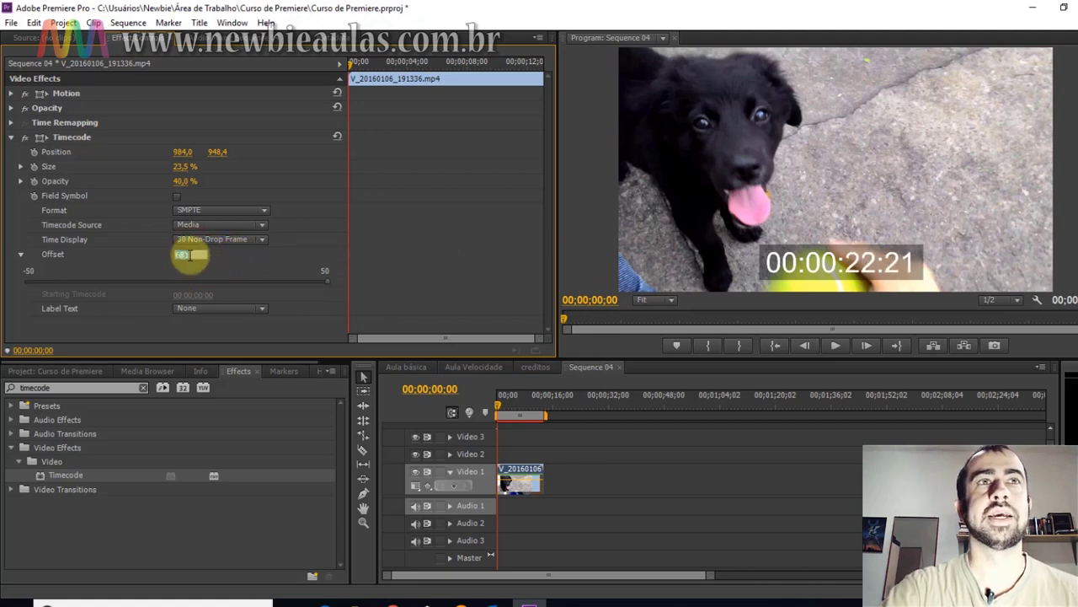
text(0)
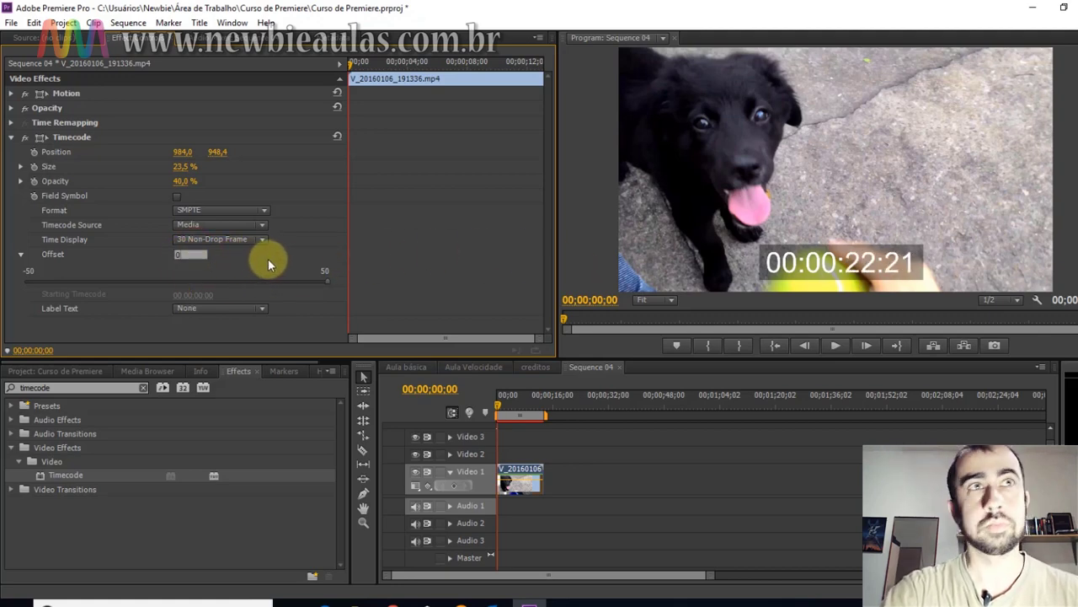
key(Return)
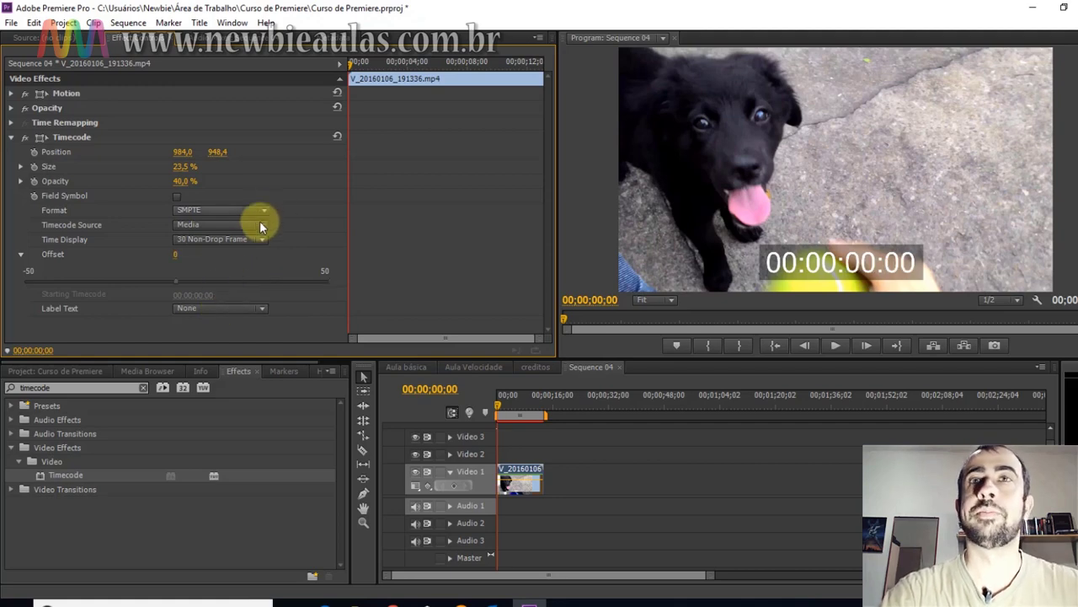
Try Camera 1 and Camera 4 as Label Text, then set it back to None
click(237, 308)
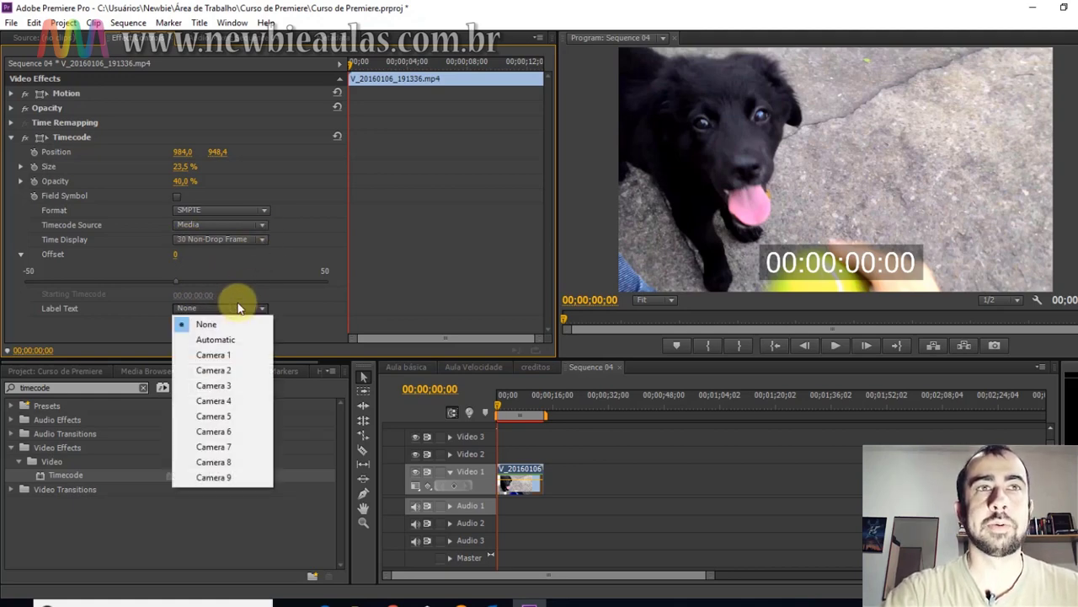
click(220, 354)
click(239, 314)
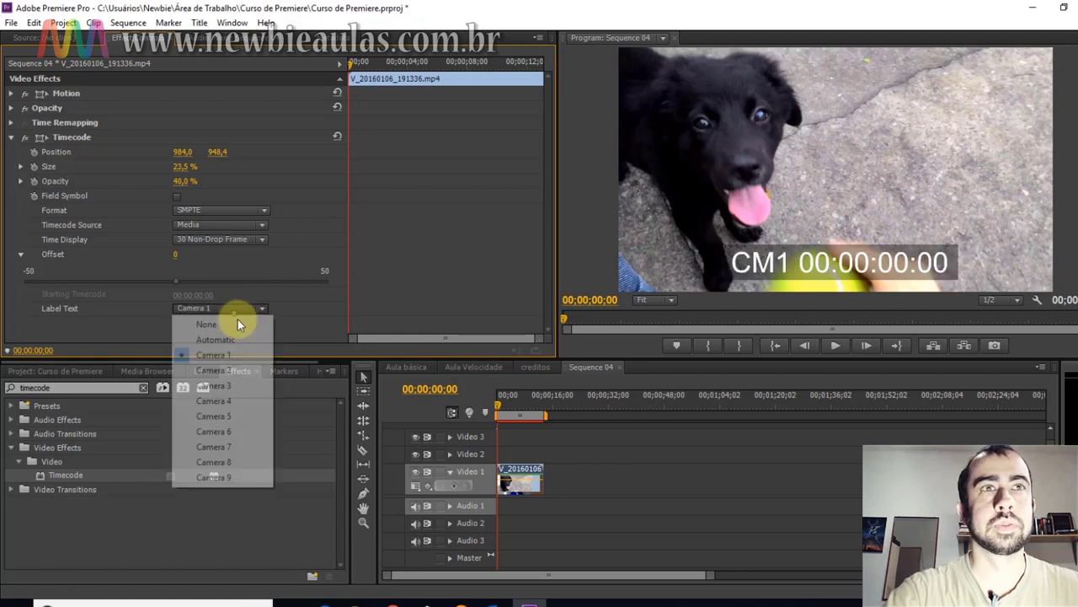
click(223, 401)
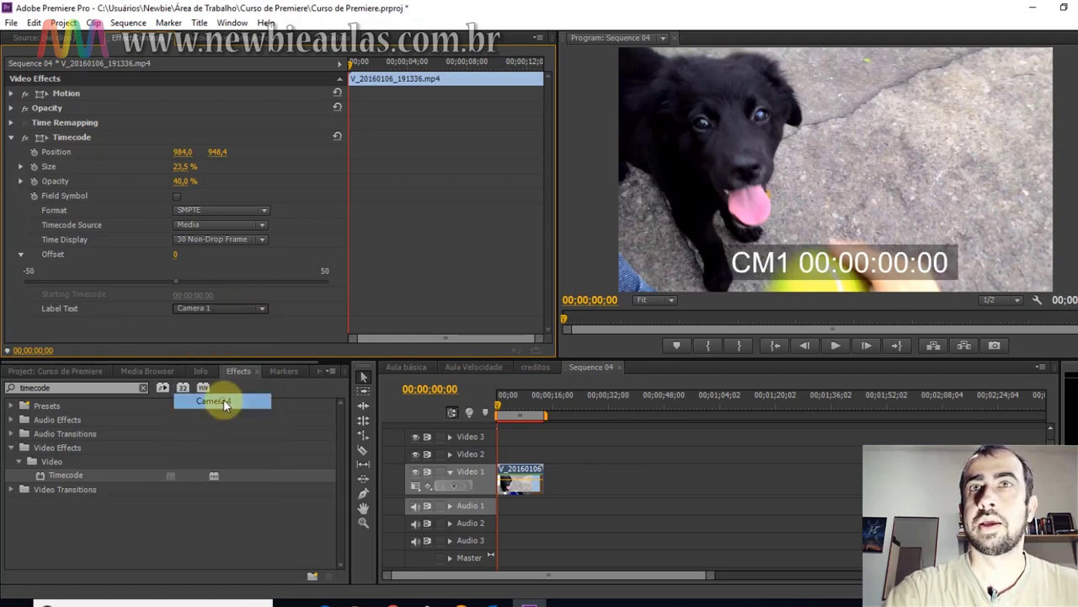
click(236, 309)
click(212, 321)
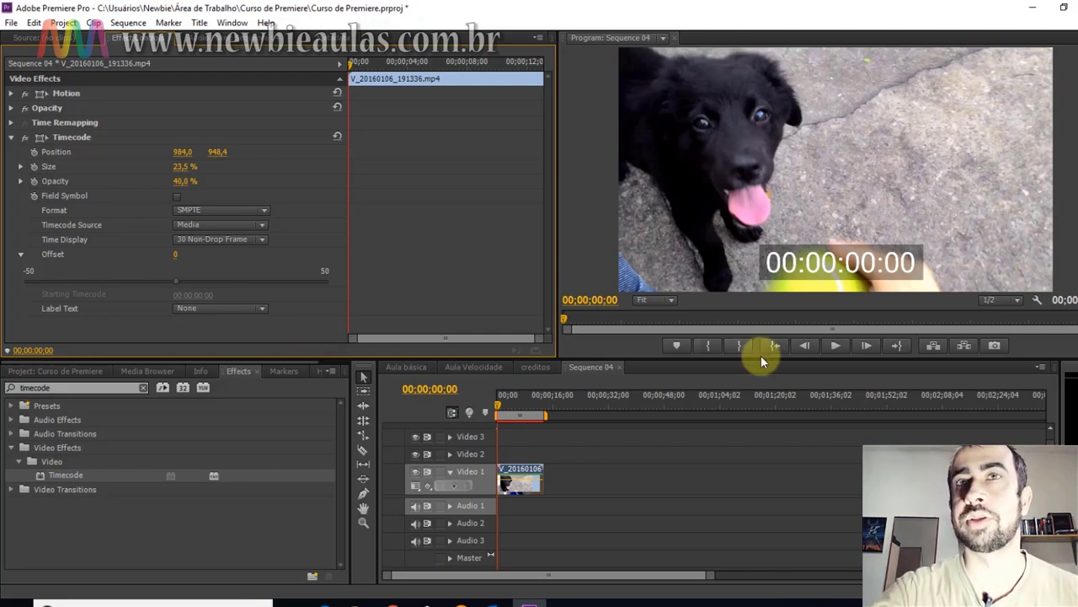
Play Sequence 04 to watch the timecode overlay count up over the dog clip
click(835, 345)
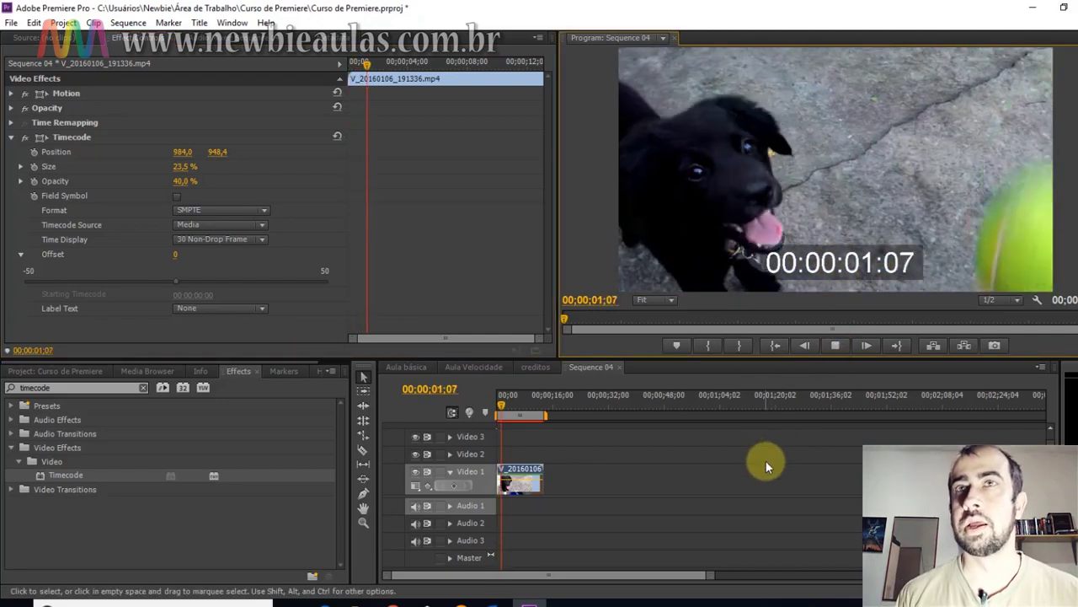